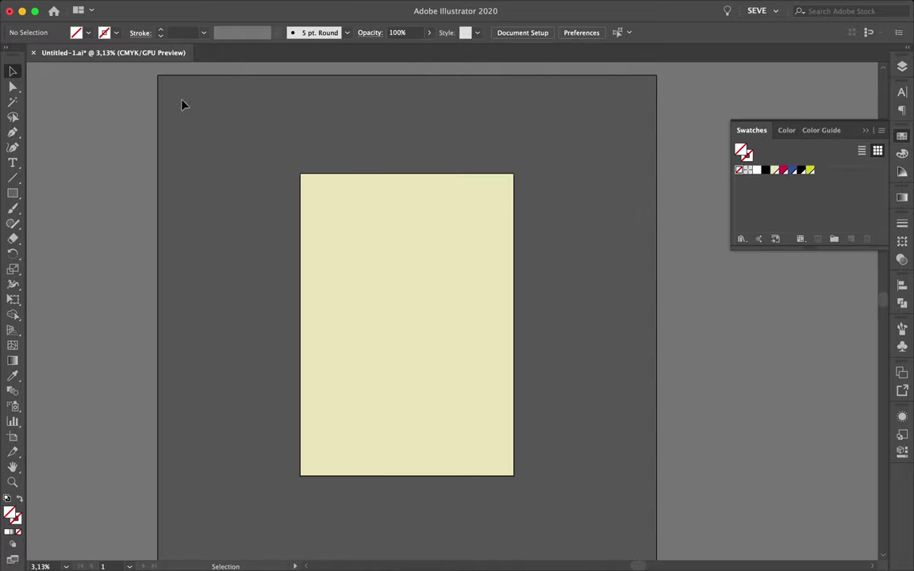
- Move the crossed-line grid to the artboard's top-left and enlarge it over the page
{"action": "mouse_move", "coordinate": [183, 104]}
{"action": "left_mouse_down"}
{"action": "mouse_move", "coordinate": [233, 174]}
{"action": "mouse_move", "coordinate": [320, 195]}
{"action": "left_mouse_up"}
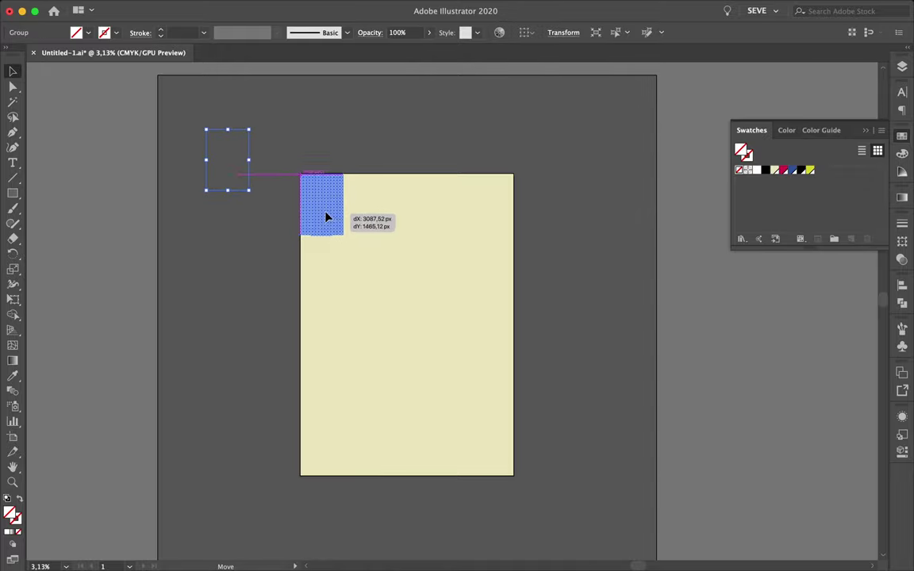
{"action": "scroll", "coordinate": [324, 198], "scroll_direction": "up", "scroll_amount": 5}
{"action": "scroll", "coordinate": [319, 195], "scroll_direction": "down", "scroll_amount": 3}
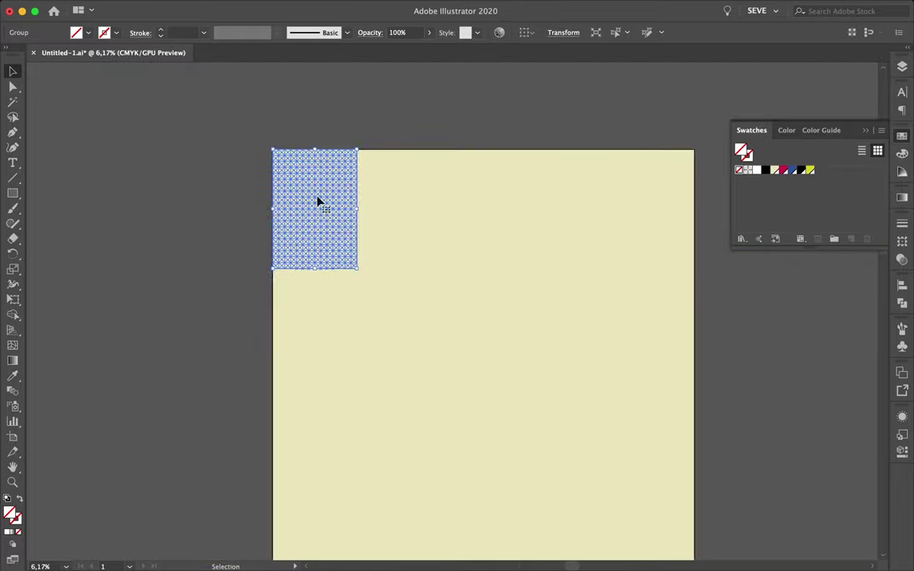
{"action": "scroll", "coordinate": [285, 198], "scroll_direction": "down", "scroll_amount": 1}
{"action": "left_click_drag", "start_coordinate": [251, 113], "coordinate": [500, 464]}
{"action": "scroll", "coordinate": [455, 386], "scroll_direction": "up", "scroll_amount": 1}
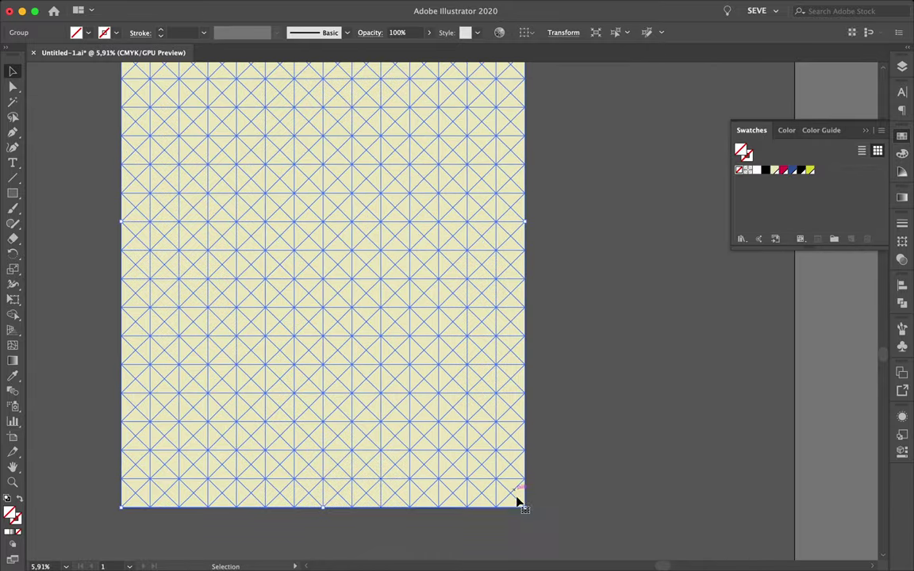
- In Outline view, scale the grid down from its lower-right corner, nudge it into place and deselect
{"action": "left_click_drag", "start_coordinate": [520, 502], "coordinate": [483, 445]}
{"action": "key", "text": "ctrl+z"}
{"action": "key", "text": "ctrl+y"}
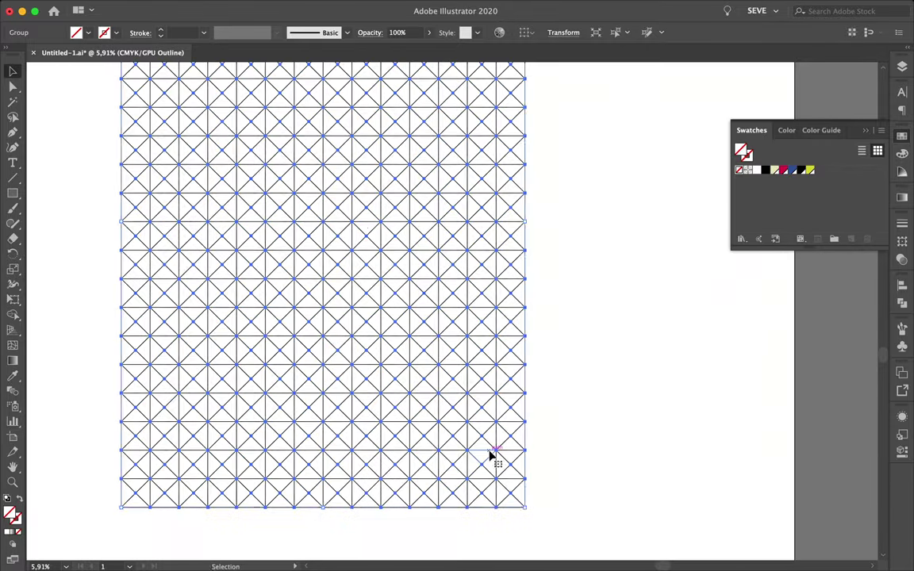
{"action": "left_click_drag", "start_coordinate": [525, 506], "coordinate": [472, 427]}
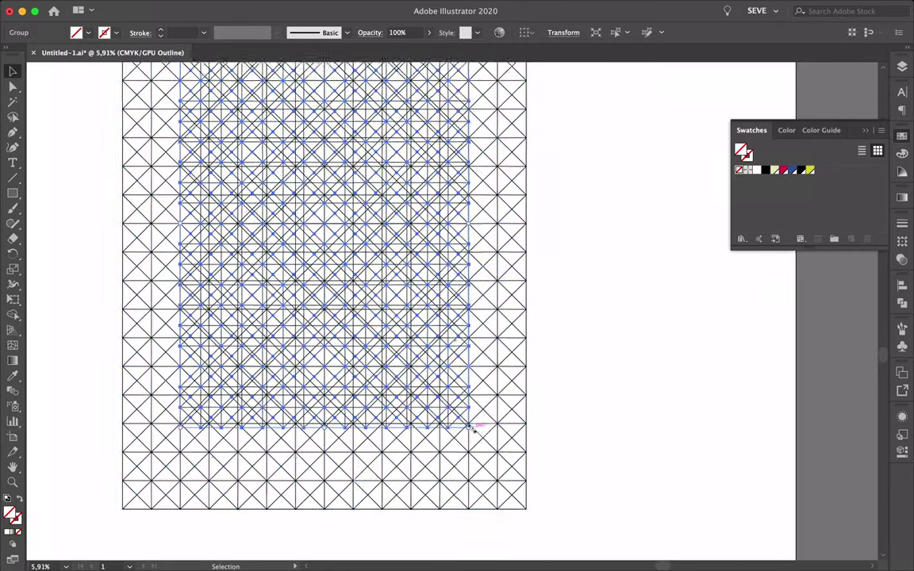
{"action": "scroll", "coordinate": [428, 249], "scroll_direction": "up", "scroll_amount": 2}
{"action": "scroll", "coordinate": [422, 373], "scroll_direction": "down", "scroll_amount": 1}
{"action": "scroll", "coordinate": [421, 372], "scroll_direction": "up", "scroll_amount": 5}
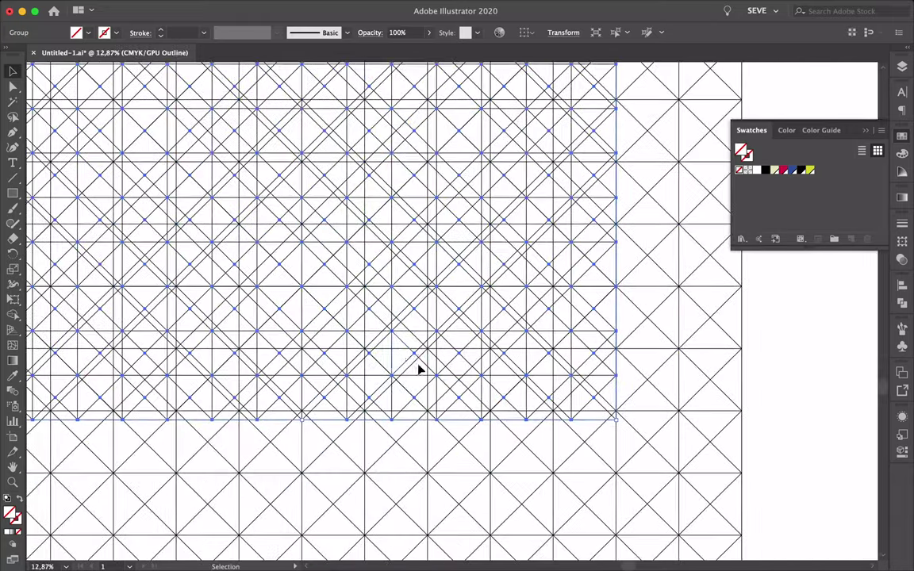
{"action": "left_click_drag", "start_coordinate": [419, 367], "coordinate": [408, 358]}
{"action": "left_click", "coordinate": [654, 351]}
- Return to Preview, fit the artboard in the window, select the grid and show Layers
{"action": "key", "text": "ctrl+y"}
{"action": "key", "text": "ctrl+0"}
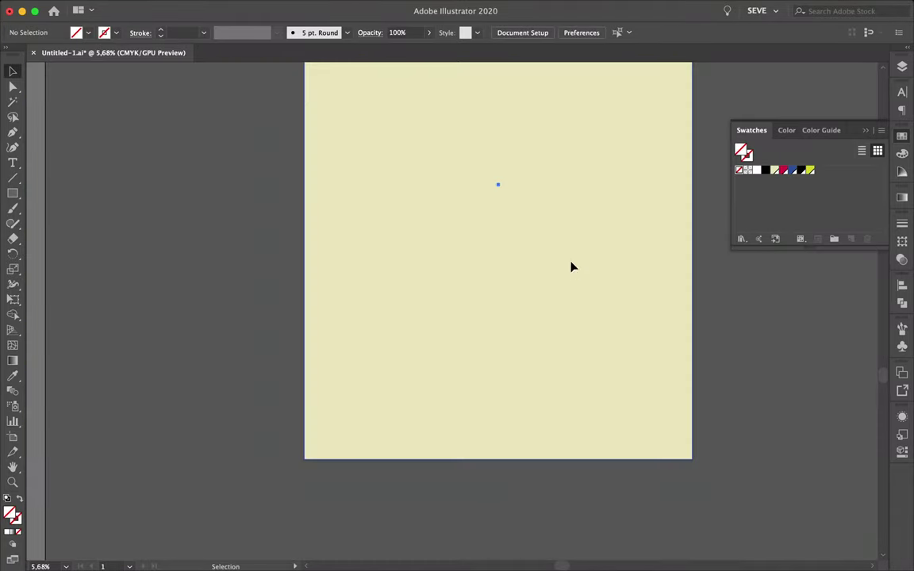
{"action": "left_click", "coordinate": [571, 265]}
{"action": "key", "text": "F7"}
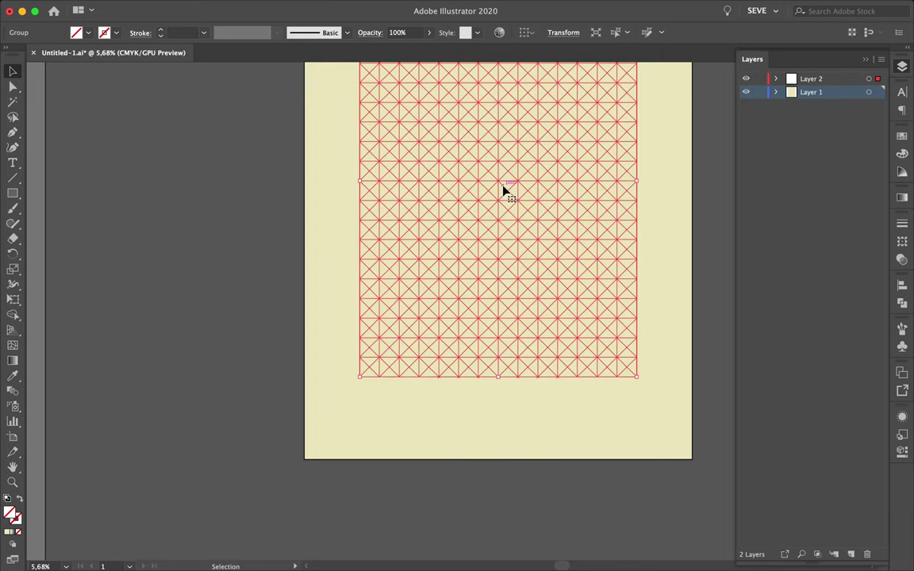
{"action": "scroll", "coordinate": [503, 190], "scroll_direction": "up", "scroll_amount": 2}
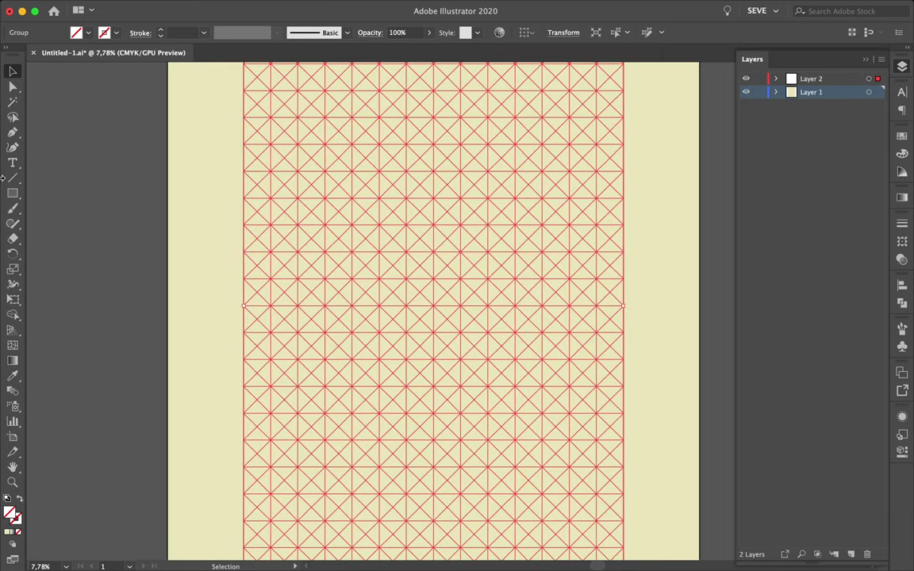
{"action": "left_click", "coordinate": [13, 284]}
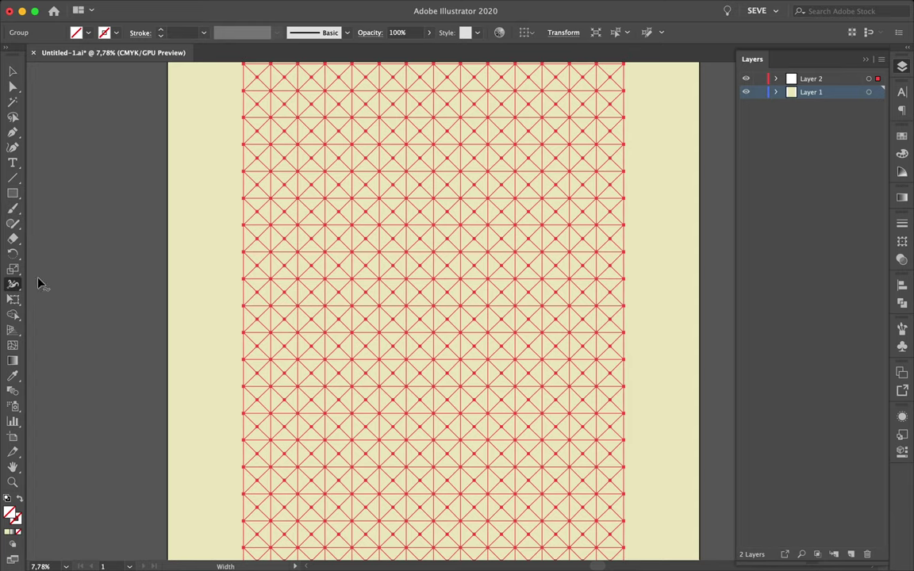
{"action": "scroll", "coordinate": [437, 211], "scroll_direction": "down", "scroll_amount": 1}
{"action": "scroll", "coordinate": [440, 208], "scroll_direction": "down", "scroll_amount": 1}
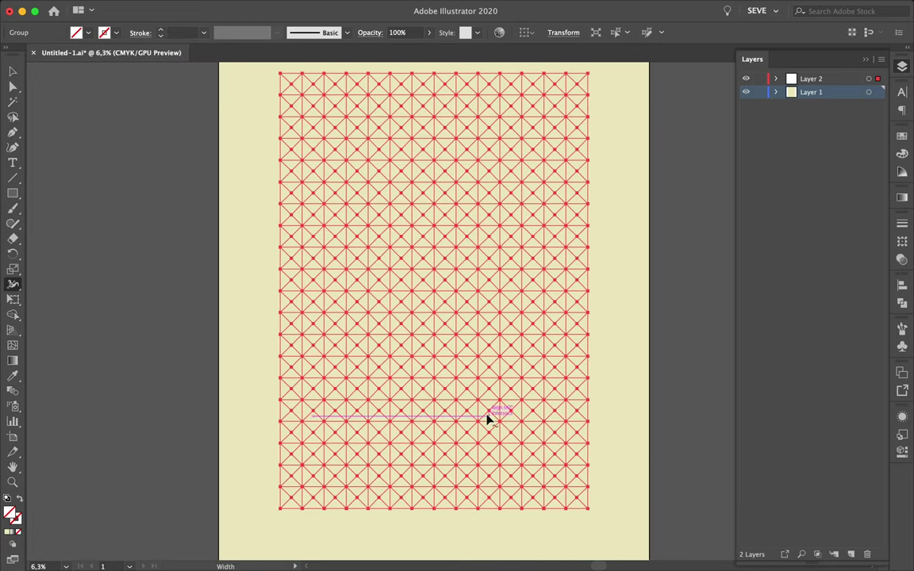
{"action": "scroll", "coordinate": [476, 397], "scroll_direction": "down", "scroll_amount": 1}
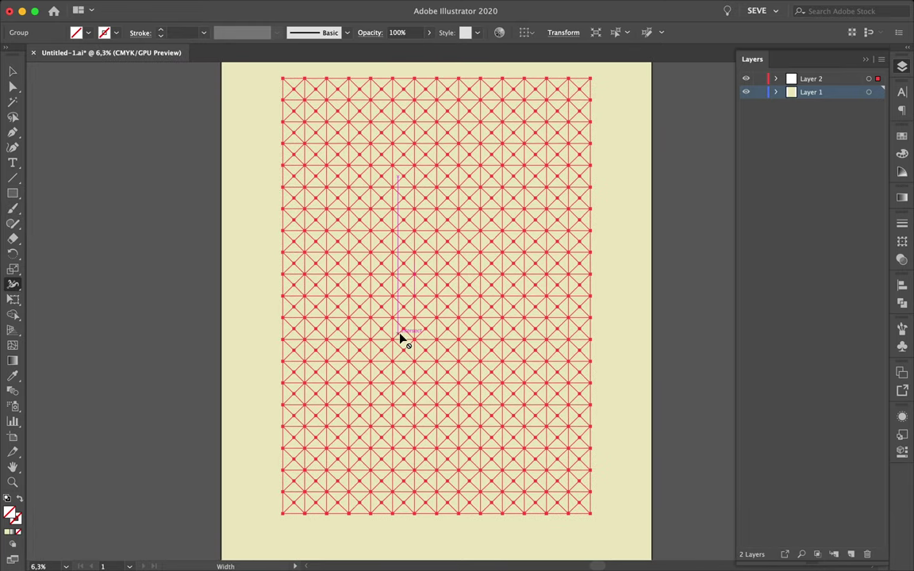
- Check Object > Expand without expanding, show Pathfinder and pick the Shape Builder tool
{"action": "left_click", "coordinate": [157, 8]}
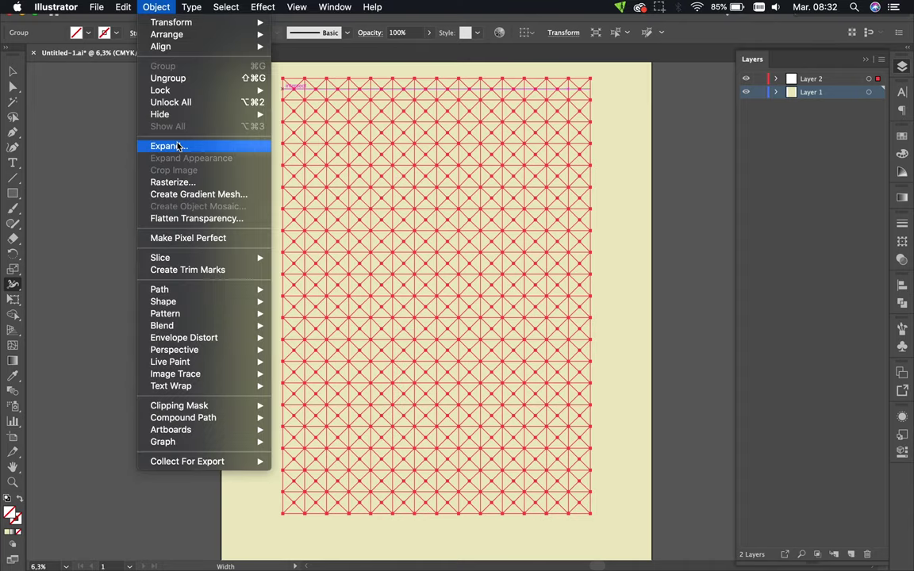
{"action": "left_click", "coordinate": [178, 145]}
{"action": "left_click", "coordinate": [903, 303]}
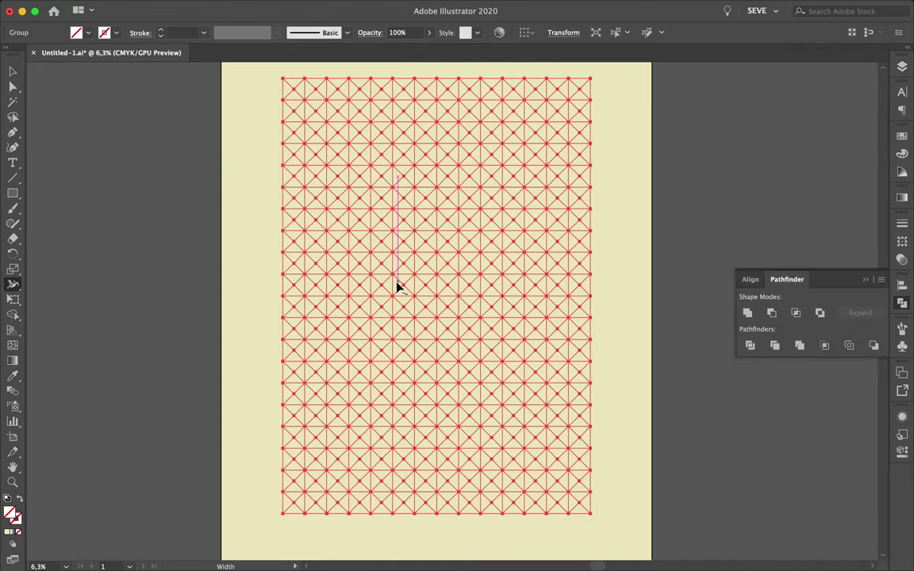
{"action": "left_click", "coordinate": [12, 314]}
- Merge middle grid cells into square, diagonal and L-shaped blocks with Shape Builder
{"action": "left_click_drag", "start_coordinate": [375, 289], "coordinate": [401, 317]}
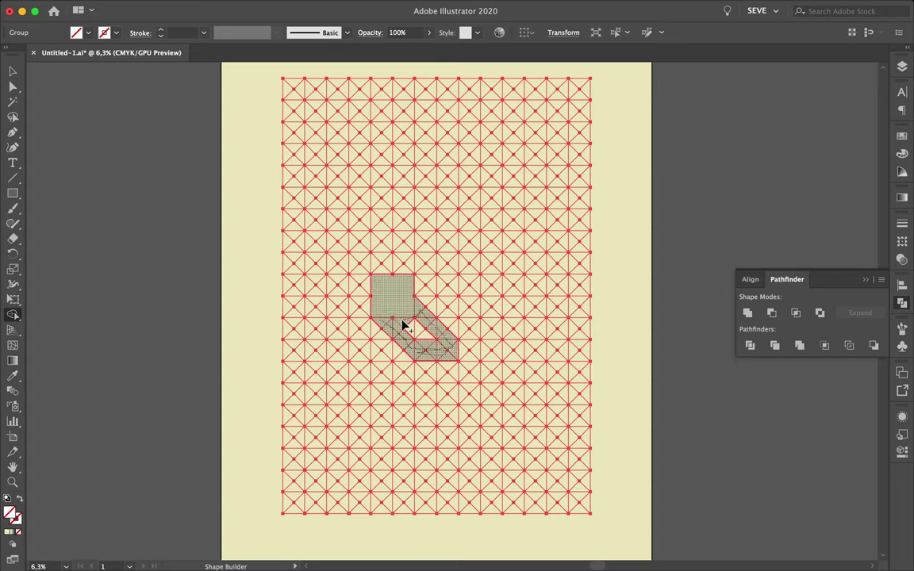
{"action": "left_click_drag", "start_coordinate": [428, 325], "coordinate": [389, 327]}
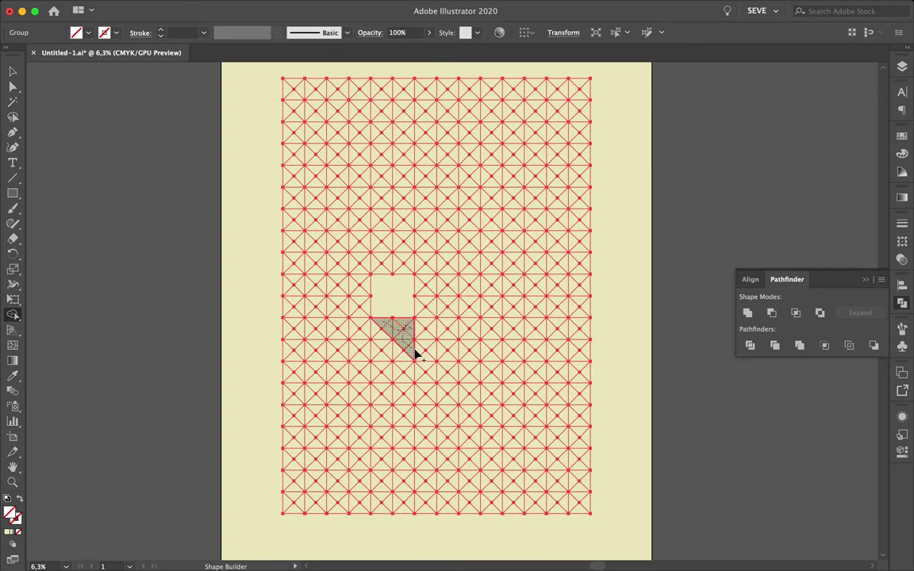
{"action": "left_click_drag", "start_coordinate": [444, 360], "coordinate": [421, 294]}
{"action": "mouse_move", "coordinate": [465, 356]}
{"action": "left_mouse_down"}
{"action": "mouse_move", "coordinate": [459, 304]}
{"action": "mouse_move", "coordinate": [475, 360]}
{"action": "mouse_move", "coordinate": [448, 379]}
{"action": "left_mouse_up"}
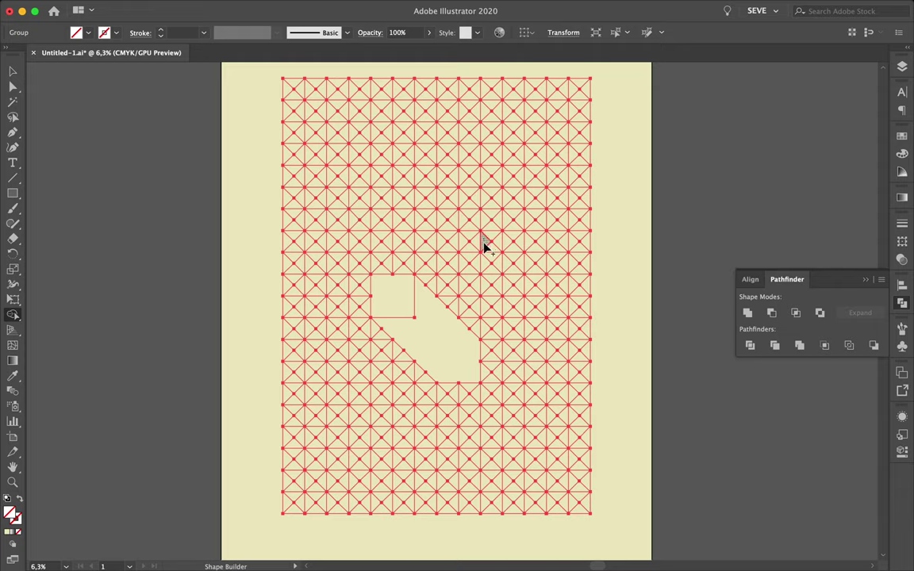
{"action": "left_click_drag", "start_coordinate": [493, 242], "coordinate": [477, 245]}
{"action": "mouse_move", "coordinate": [467, 294]}
{"action": "left_mouse_down"}
{"action": "mouse_move", "coordinate": [508, 284]}
{"action": "mouse_move", "coordinate": [465, 265]}
{"action": "left_mouse_up"}
{"action": "left_click_drag", "start_coordinate": [444, 295], "coordinate": [397, 393]}
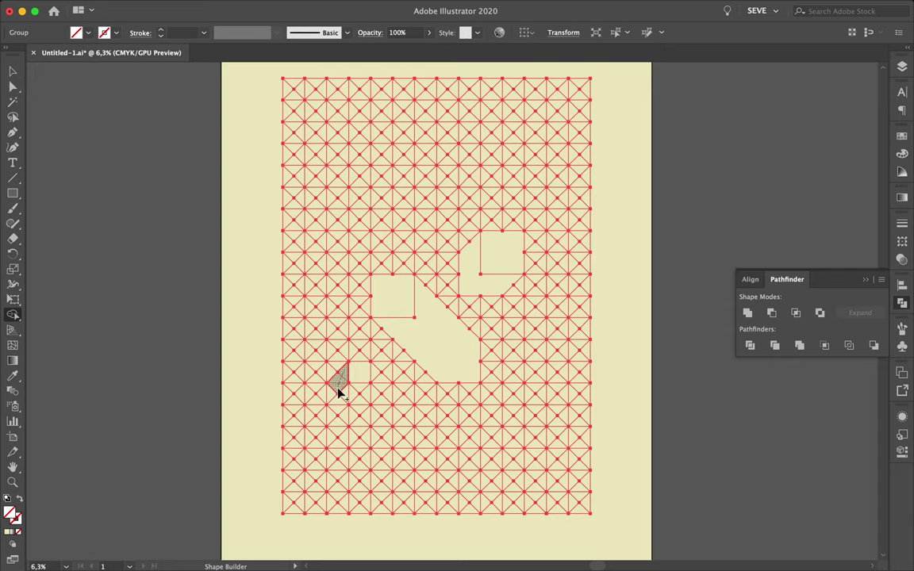
{"action": "left_click_drag", "start_coordinate": [339, 392], "coordinate": [356, 390]}
- Merge lower-grid cells into a triangle strip, square blocks, an L-shaped corner and bottom cells
{"action": "mouse_move", "coordinate": [486, 418]}
{"action": "left_mouse_down"}
{"action": "mouse_move", "coordinate": [485, 459]}
{"action": "mouse_move", "coordinate": [489, 414]}
{"action": "left_mouse_up"}
{"action": "left_click_drag", "start_coordinate": [520, 466], "coordinate": [471, 446]}
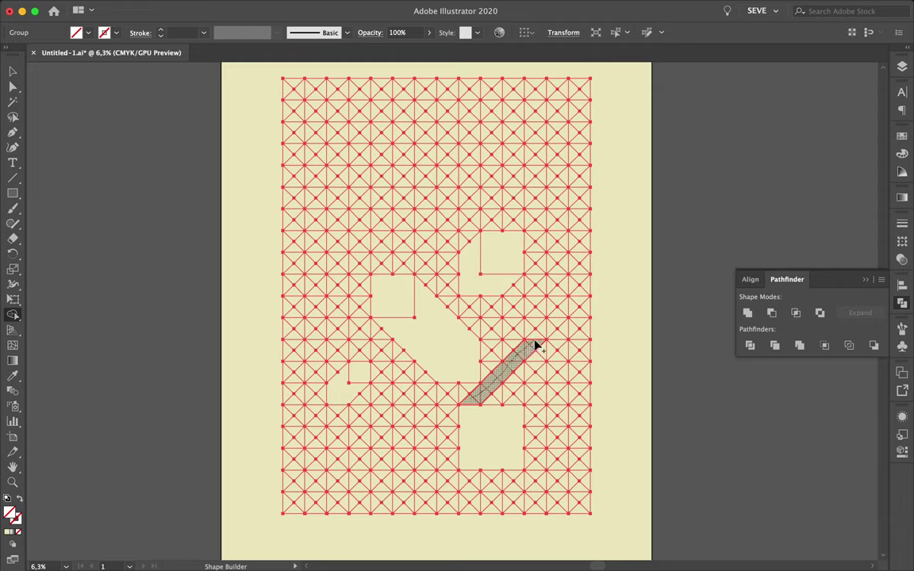
{"action": "mouse_move", "coordinate": [588, 338]}
{"action": "left_mouse_down"}
{"action": "mouse_move", "coordinate": [525, 373]}
{"action": "mouse_move", "coordinate": [530, 443]}
{"action": "mouse_move", "coordinate": [578, 402]}
{"action": "mouse_move", "coordinate": [575, 364]}
{"action": "mouse_move", "coordinate": [544, 425]}
{"action": "mouse_move", "coordinate": [548, 367]}
{"action": "left_mouse_up"}
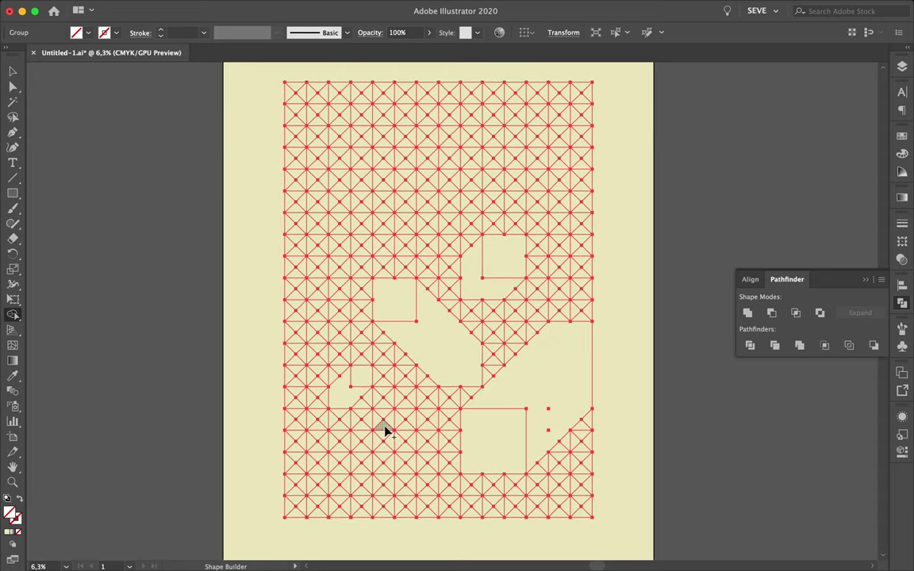
{"action": "left_click_drag", "start_coordinate": [385, 439], "coordinate": [408, 433]}
{"action": "left_click", "coordinate": [346, 470]}
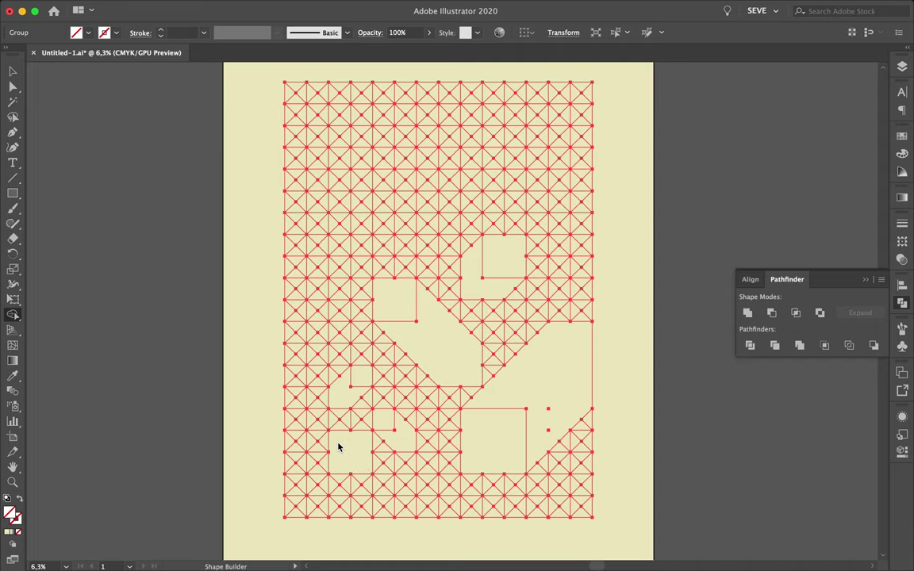
{"action": "left_click_drag", "start_coordinate": [313, 473], "coordinate": [340, 493]}
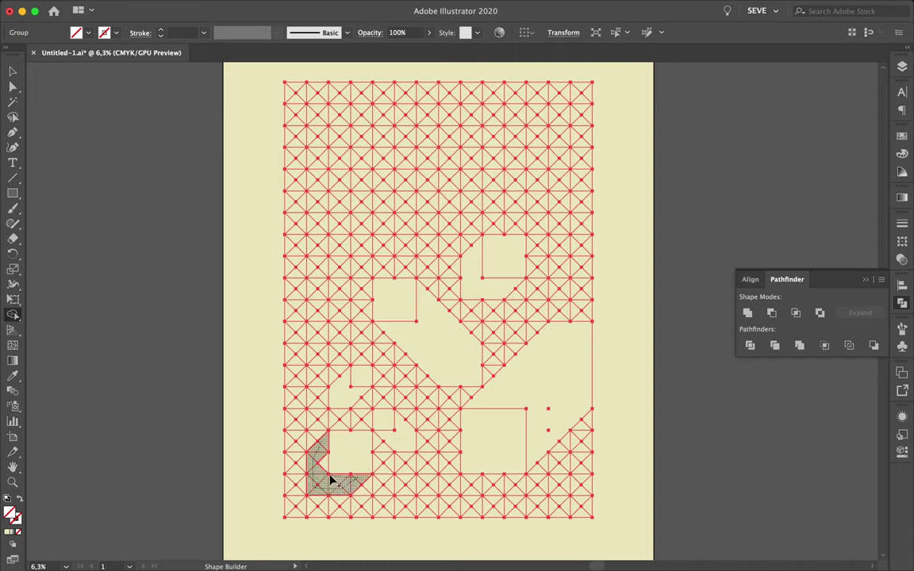
{"action": "left_click", "coordinate": [400, 490]}
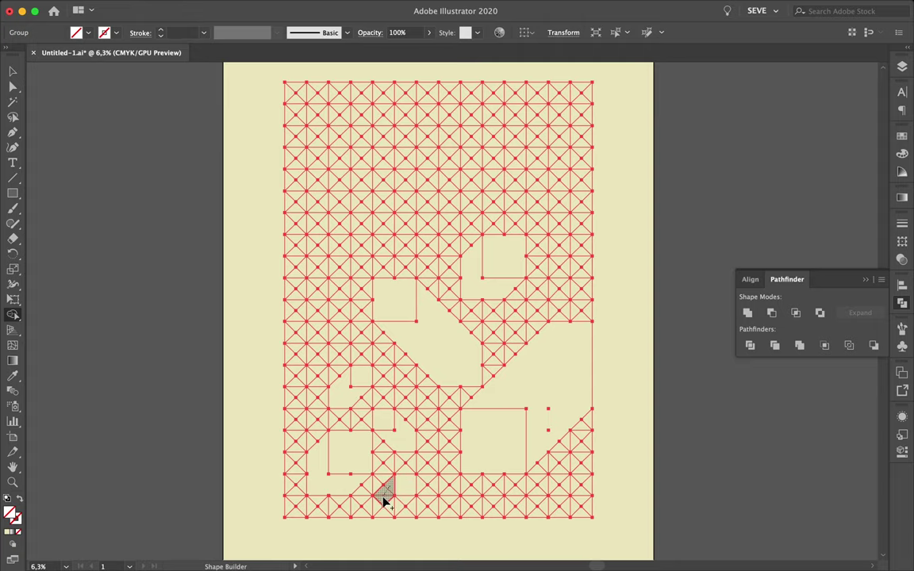
- Merge cells near the top-left, the centre diagonal block, the lower right and a left-edge triangle
{"action": "scroll", "coordinate": [531, 390], "scroll_direction": "down", "scroll_amount": 3}
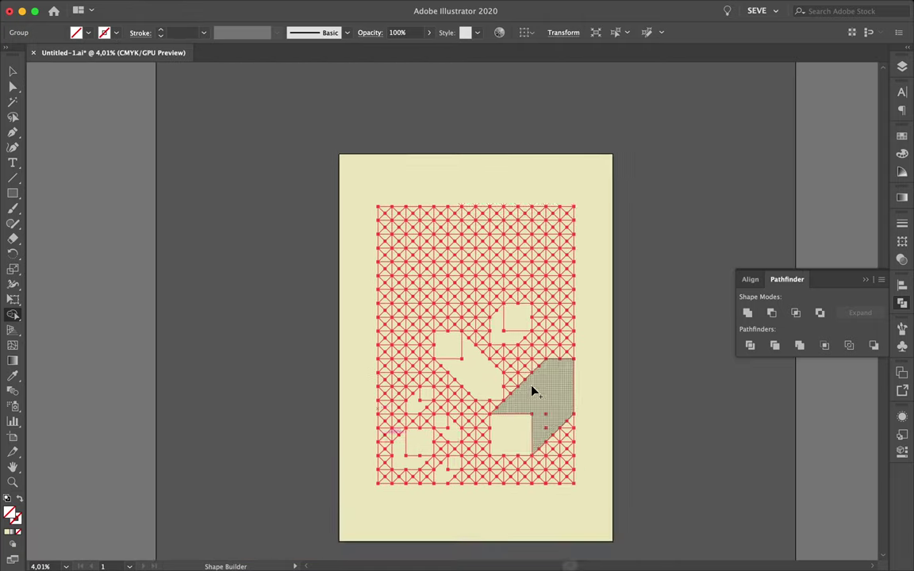
{"action": "scroll", "coordinate": [399, 206], "scroll_direction": "up", "scroll_amount": 3}
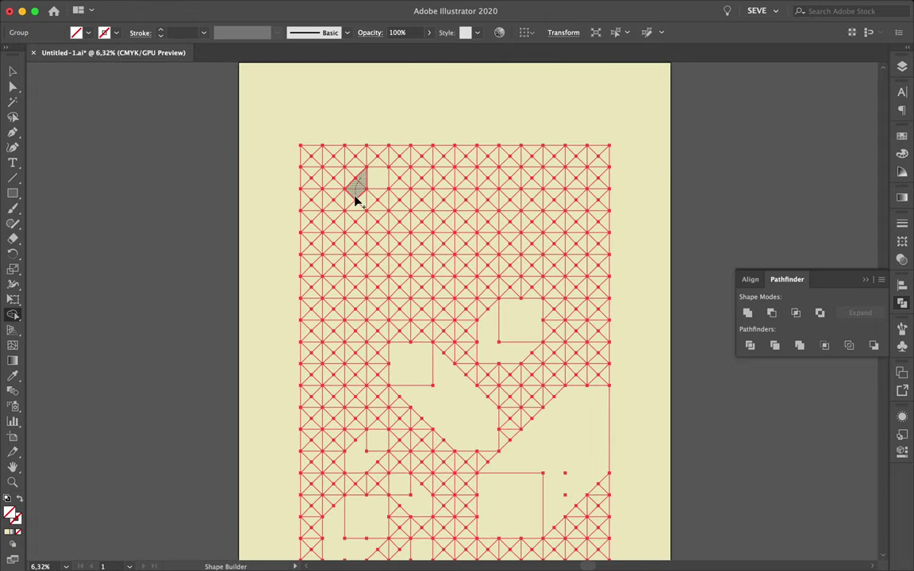
{"action": "left_click_drag", "start_coordinate": [375, 196], "coordinate": [376, 197]}
{"action": "scroll", "coordinate": [547, 290], "scroll_direction": "down", "scroll_amount": 2}
{"action": "scroll", "coordinate": [476, 222], "scroll_direction": "down", "scroll_amount": 2}
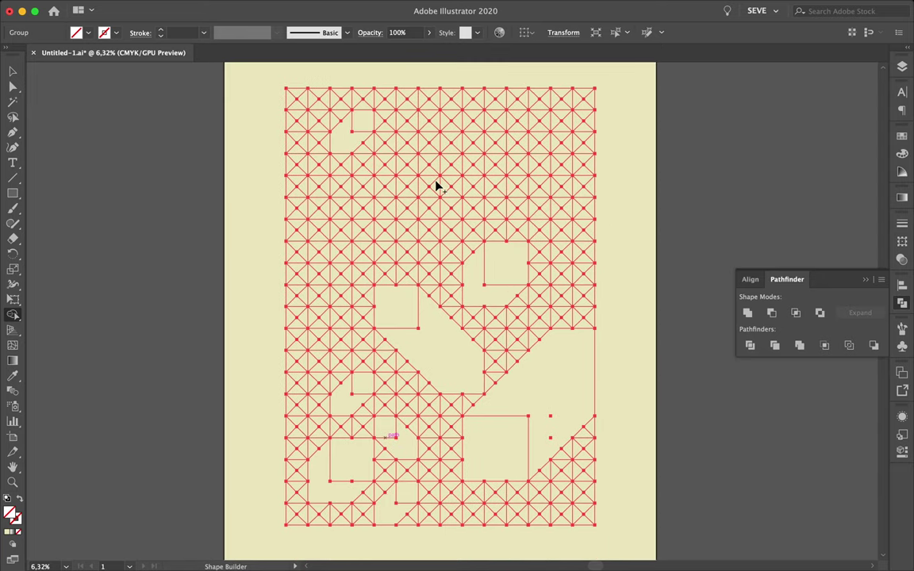
{"action": "left_click", "coordinate": [432, 189]}
{"action": "left_click", "coordinate": [445, 215]}
{"action": "left_click_drag", "start_coordinate": [418, 293], "coordinate": [457, 346]}
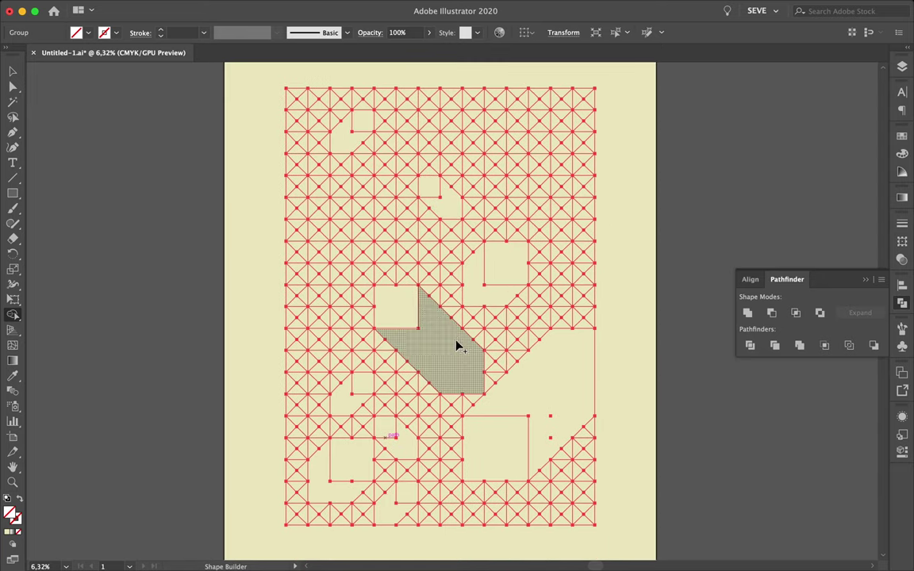
{"action": "scroll", "coordinate": [457, 347], "scroll_direction": "down", "scroll_amount": 1}
{"action": "mouse_move", "coordinate": [564, 482]}
{"action": "left_mouse_down"}
{"action": "mouse_move", "coordinate": [559, 503]}
{"action": "mouse_move", "coordinate": [578, 496]}
{"action": "left_mouse_up"}
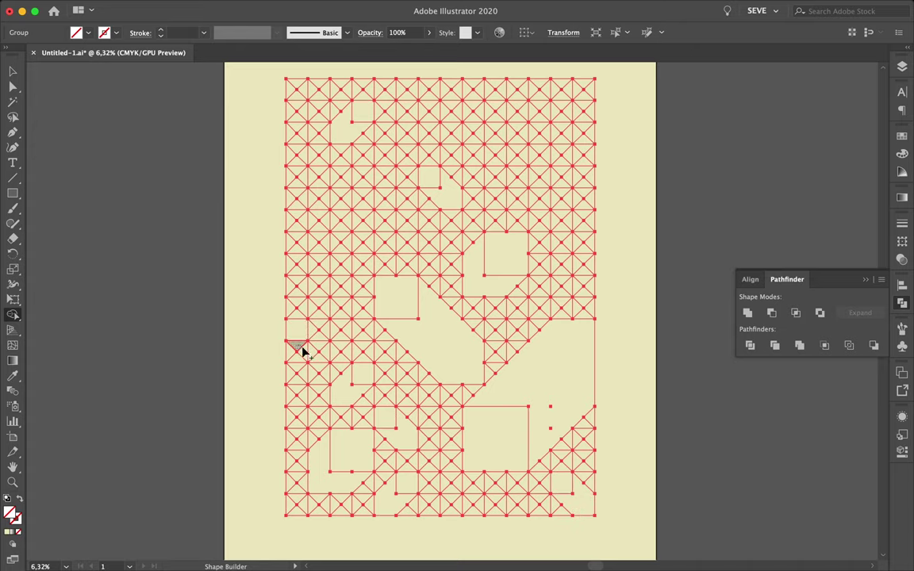
{"action": "left_click_drag", "start_coordinate": [324, 358], "coordinate": [312, 334]}
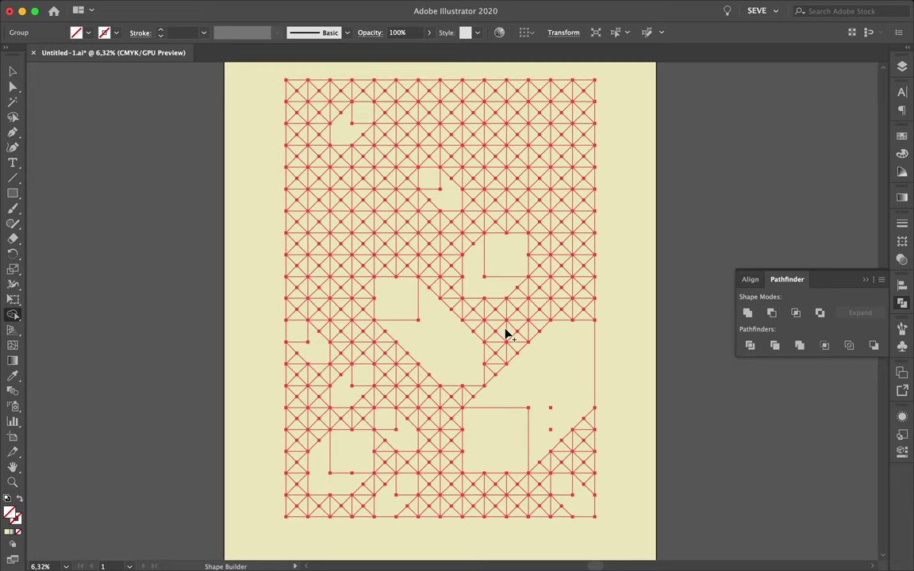
- With the Live Paint Bucket, paint a square yellow, a diamond blue and the arrow red
{"action": "key", "text": "v"}
{"action": "key", "text": "k"}
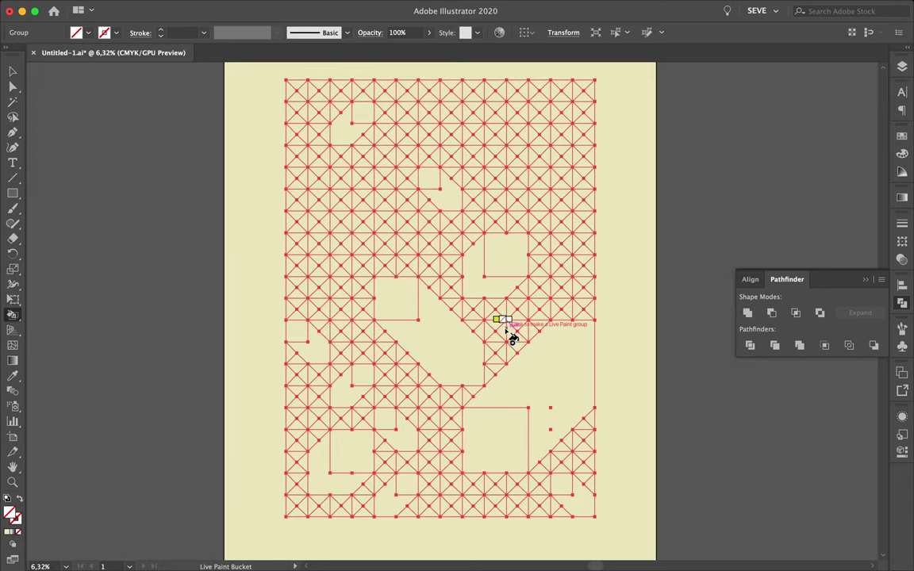
{"action": "key", "text": "Left"}
{"action": "left_click", "coordinate": [514, 433]}
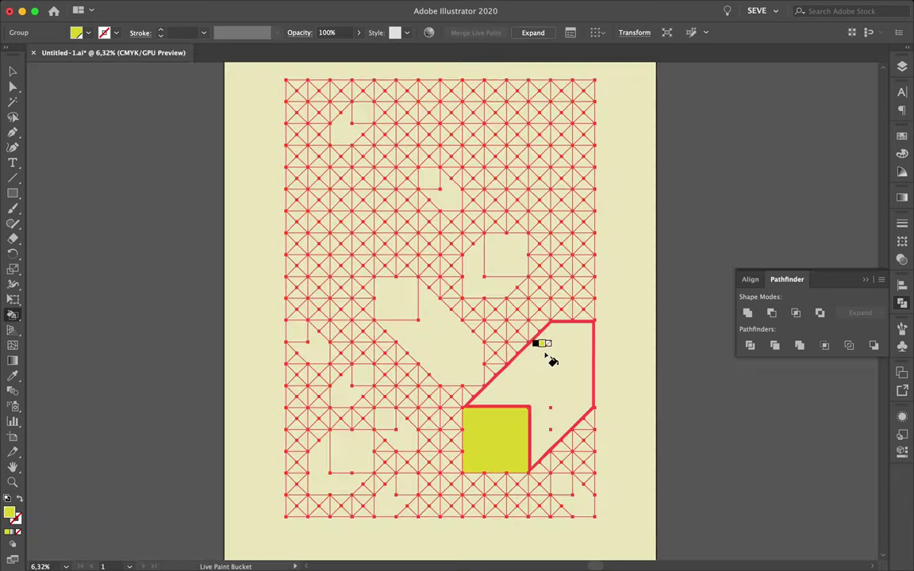
{"action": "key", "text": "Left"}
{"action": "left_click", "coordinate": [547, 363]}
{"action": "key", "text": "Left"}
{"action": "key", "text": "Left"}
{"action": "left_click", "coordinate": [421, 326]}
- Paint a square and small arrow black, small regions blue, and an L-shape and left square yellow
{"action": "key", "text": "Left"}
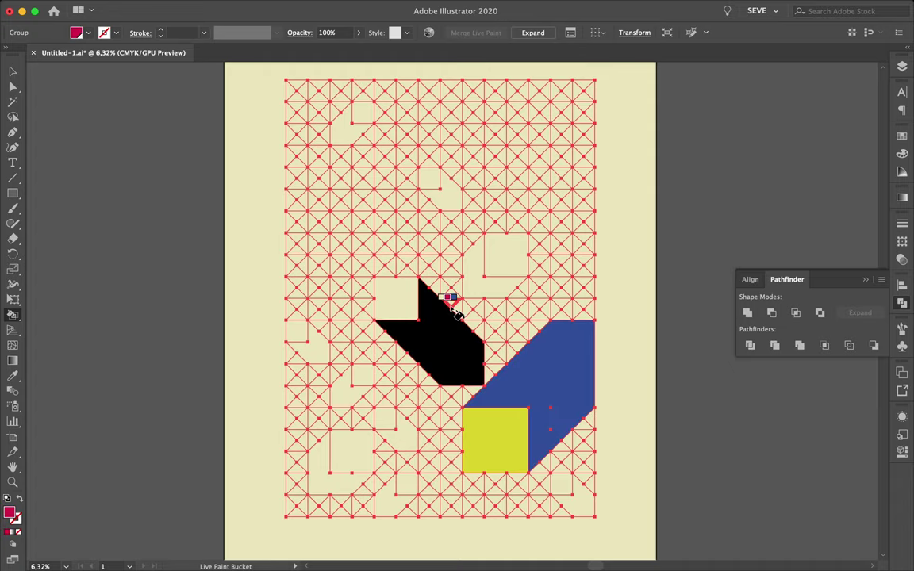
{"action": "left_click", "coordinate": [452, 317]}
{"action": "key", "text": "Right"}
{"action": "key", "text": "Right"}
{"action": "left_click", "coordinate": [393, 298]}
{"action": "left_click", "coordinate": [349, 390]}
{"action": "key", "text": "Left"}
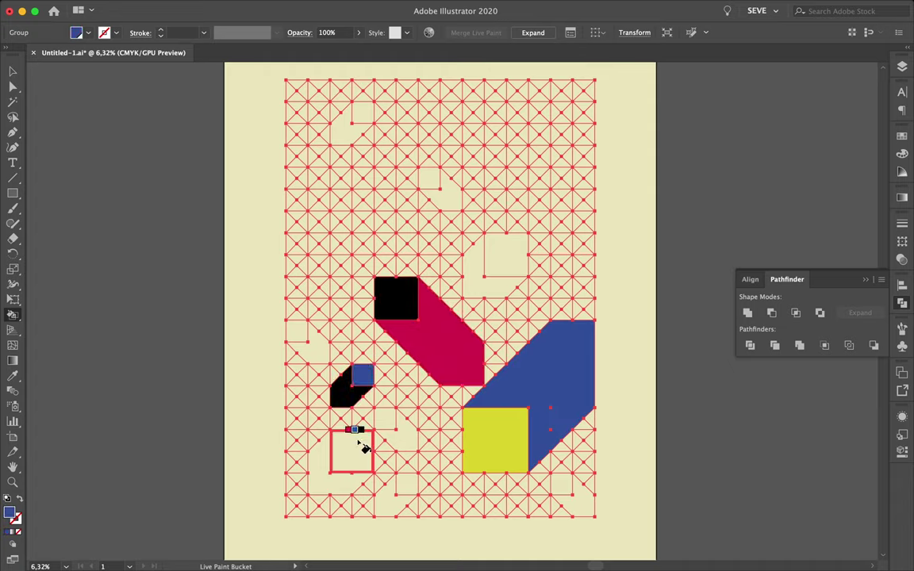
{"action": "left_click", "coordinate": [361, 449]}
{"action": "key", "text": "Left"}
{"action": "key", "text": "Left"}
{"action": "left_click", "coordinate": [324, 466]}
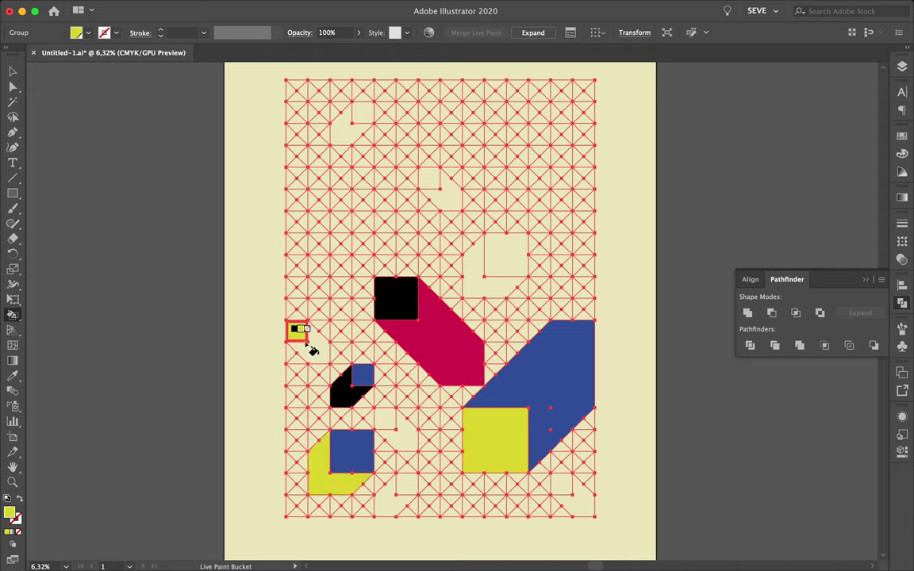
{"action": "left_click", "coordinate": [296, 330]}
- Paint two small squares red, a strip and an L-shape black, and a neighbouring square yellow
{"action": "key", "text": "Left"}
{"action": "key", "text": "Left"}
{"action": "key", "text": "Left"}
{"action": "left_click", "coordinate": [315, 355]}
{"action": "left_click", "coordinate": [389, 500]}
{"action": "key", "text": "Left"}
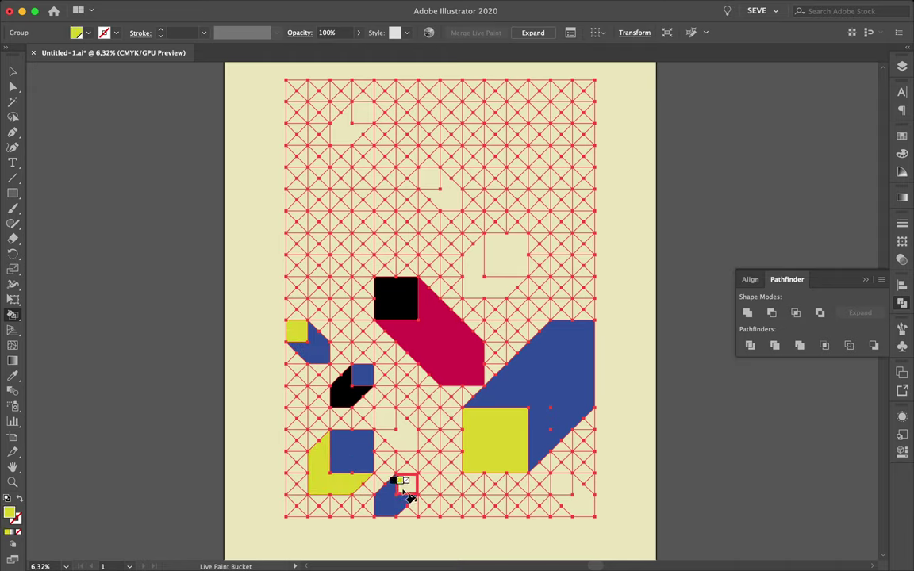
{"action": "left_click", "coordinate": [407, 486]}
{"action": "left_click", "coordinate": [387, 418]}
{"action": "key", "text": "Left"}
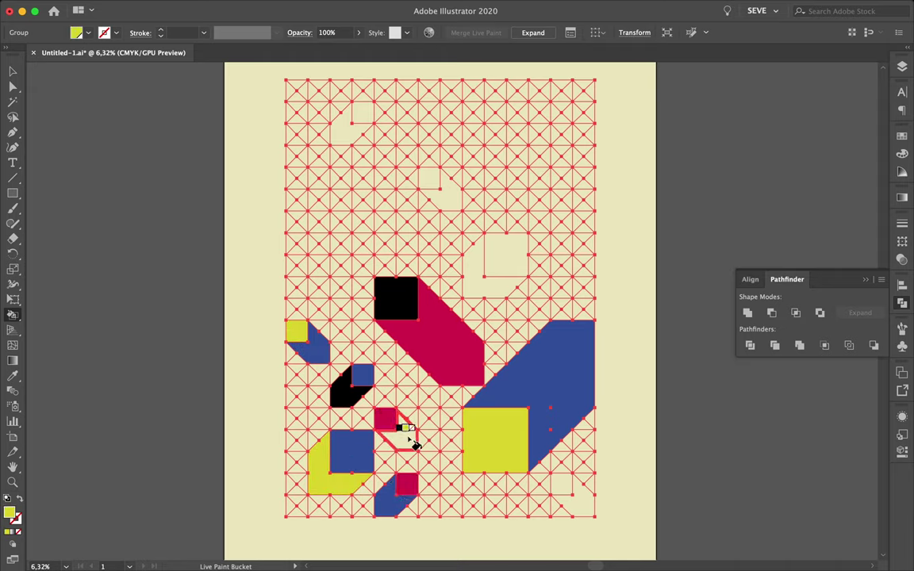
{"action": "key", "text": "Left"}
{"action": "left_click", "coordinate": [405, 436]}
{"action": "left_click", "coordinate": [476, 282]}
{"action": "key", "text": "Right"}
{"action": "left_click", "coordinate": [500, 254]}
- Paint top-left regions yellow, red and blue, then return to the Selection tool and deselect
{"action": "left_click", "coordinate": [349, 127]}
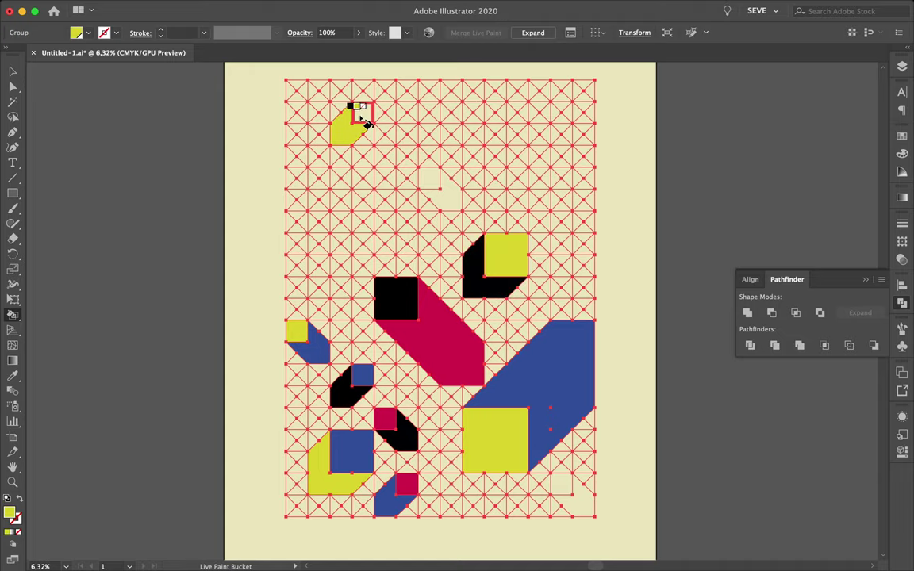
{"action": "key", "text": "Left"}
{"action": "left_click", "coordinate": [362, 112]}
{"action": "left_click", "coordinate": [437, 191]}
{"action": "key", "text": "Left"}
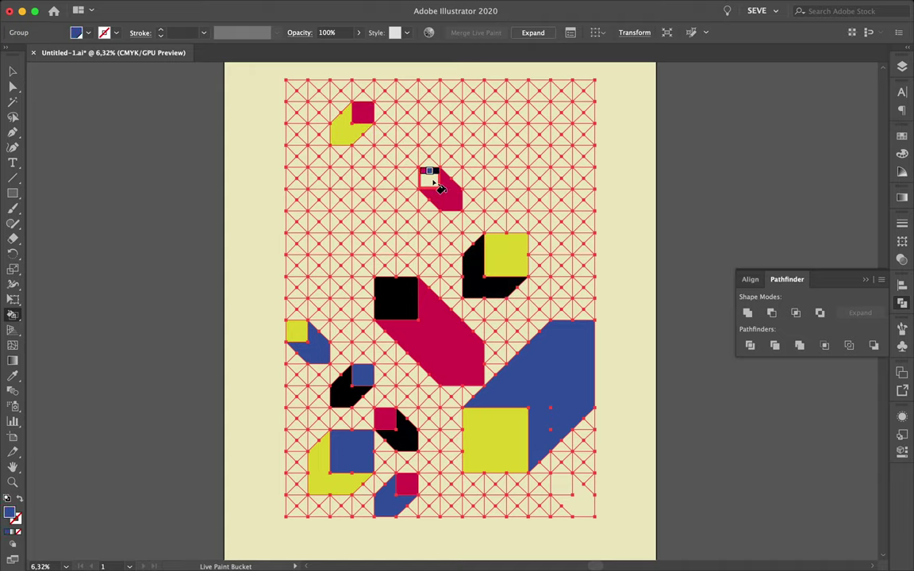
{"action": "left_click", "coordinate": [435, 182]}
{"action": "key", "text": "v"}
{"action": "left_click", "coordinate": [694, 234]}
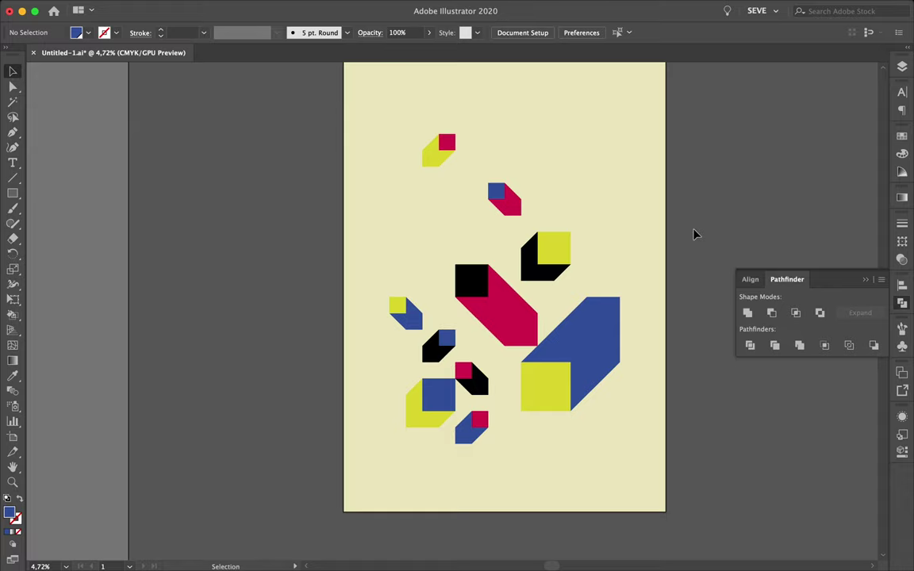
- Select the large blue shape's anchors with Direct Selection and adjust them in Outline view
{"action": "scroll", "coordinate": [649, 242], "scroll_direction": "up", "scroll_amount": 3}
{"action": "key", "text": "a"}
{"action": "left_click", "coordinate": [600, 346]}
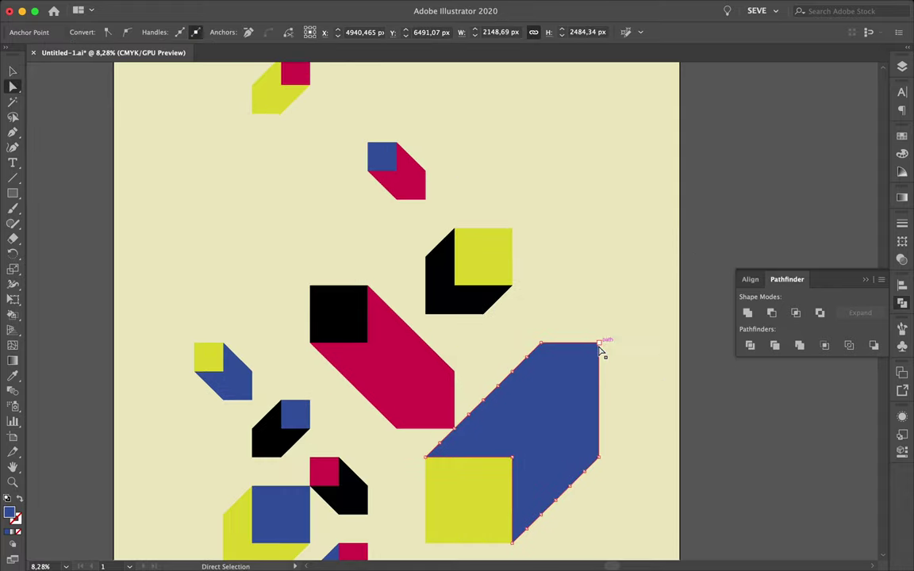
{"action": "left_click_drag", "start_coordinate": [600, 350], "coordinate": [592, 347]}
{"action": "key", "text": "ctrl+y"}
{"action": "key", "text": "v"}
{"action": "left_click", "coordinate": [582, 335]}
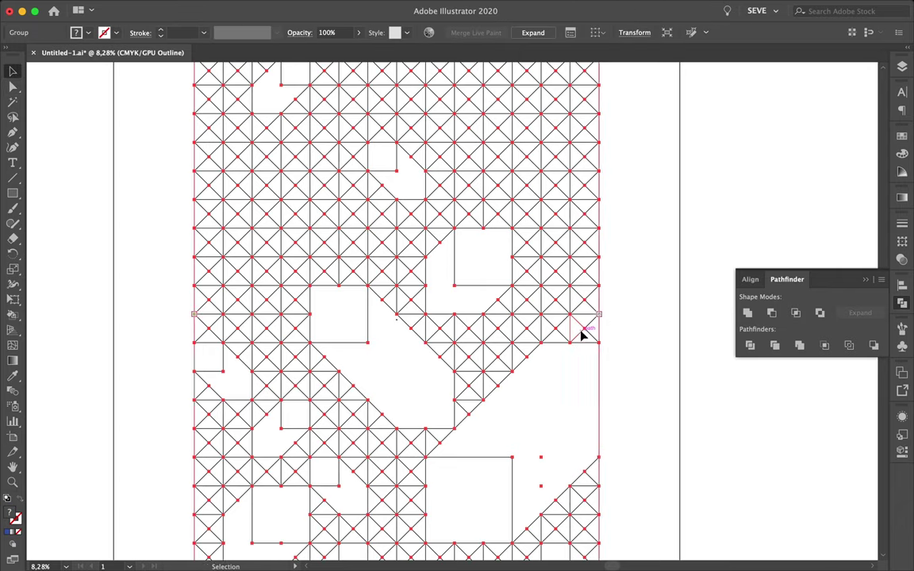
{"action": "left_click", "coordinate": [609, 330]}
{"action": "key", "text": "a"}
{"action": "mouse_move", "coordinate": [593, 347]}
{"action": "left_mouse_down"}
{"action": "mouse_move", "coordinate": [620, 346]}
{"action": "mouse_move", "coordinate": [593, 346]}
{"action": "left_mouse_up"}
- In Preview, drag the blue shape's upper point further to the right
{"action": "scroll", "coordinate": [617, 348], "scroll_direction": "up", "scroll_amount": 2}
{"action": "scroll", "coordinate": [615, 347], "scroll_direction": "up", "scroll_amount": 5}
{"action": "scroll", "coordinate": [593, 346], "scroll_direction": "down", "scroll_amount": 5}
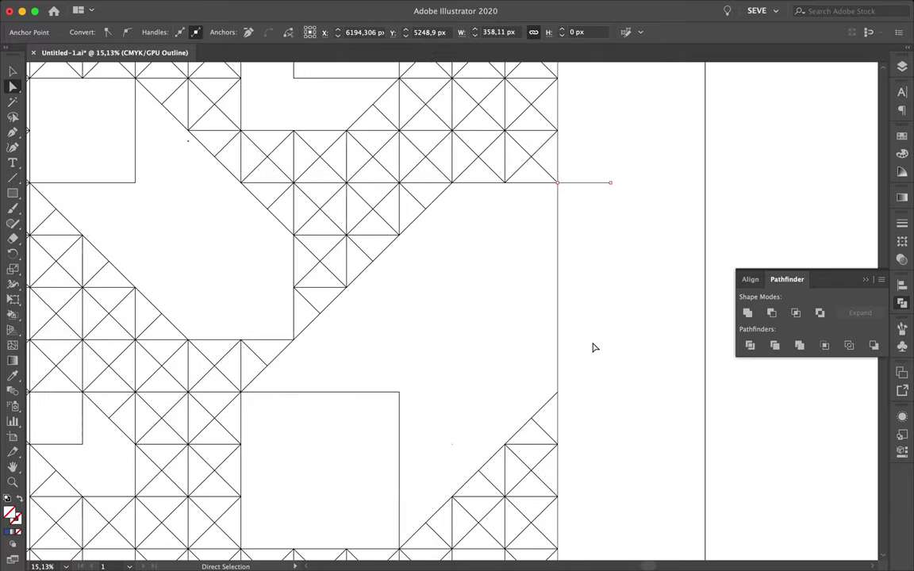
{"action": "left_click", "coordinate": [595, 226]}
{"action": "key", "text": "ctrl+y"}
{"action": "left_click", "coordinate": [561, 184]}
{"action": "left_click_drag", "start_coordinate": [560, 184], "coordinate": [607, 183]}
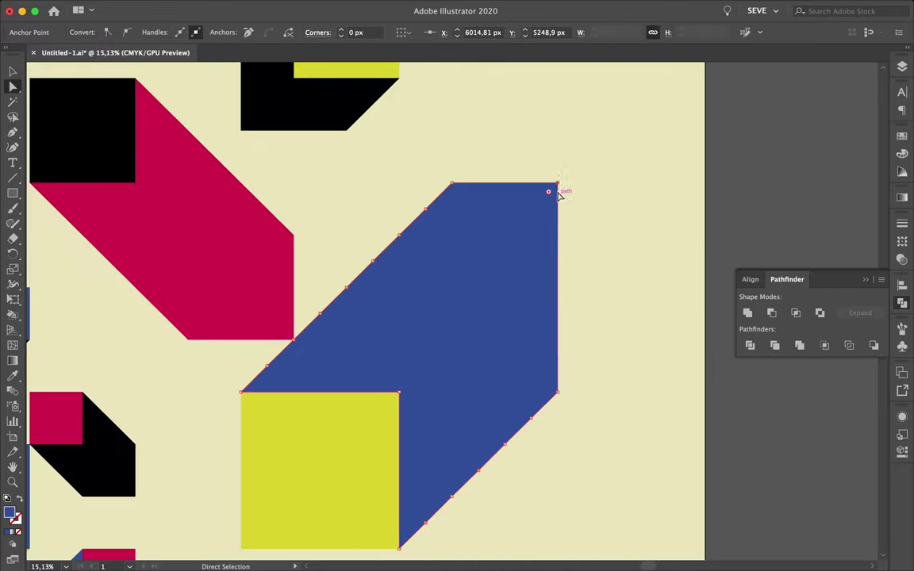
- In Outline view, drag the right-edge anchor up-right at 45 degrees, then fit the artboard
{"action": "key", "text": "ctrl+y"}
{"action": "scroll", "coordinate": [607, 182], "scroll_direction": "up", "scroll_amount": 3}
{"action": "left_click", "coordinate": [613, 184]}
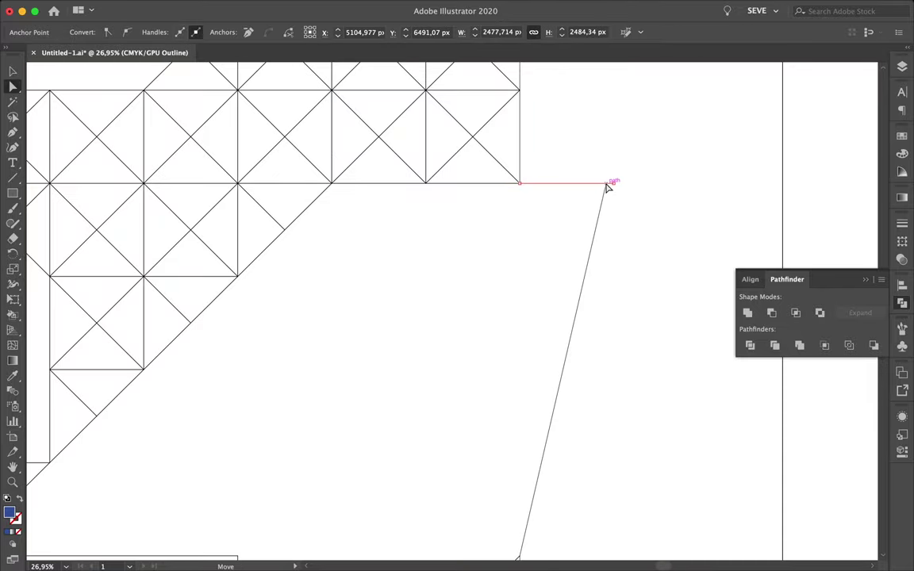
{"action": "left_click", "coordinate": [619, 184]}
{"action": "scroll", "coordinate": [603, 317], "scroll_direction": "down", "scroll_amount": 3}
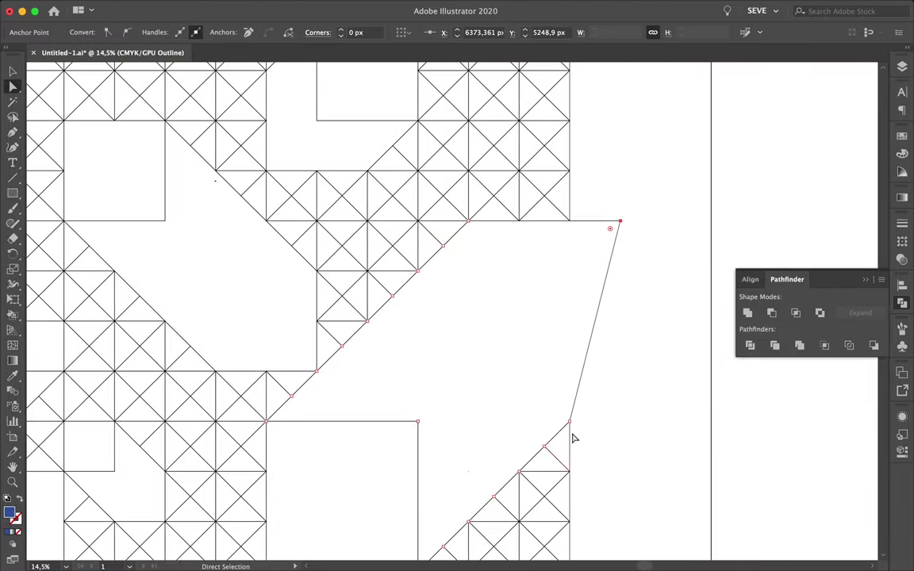
{"action": "left_click", "coordinate": [555, 432]}
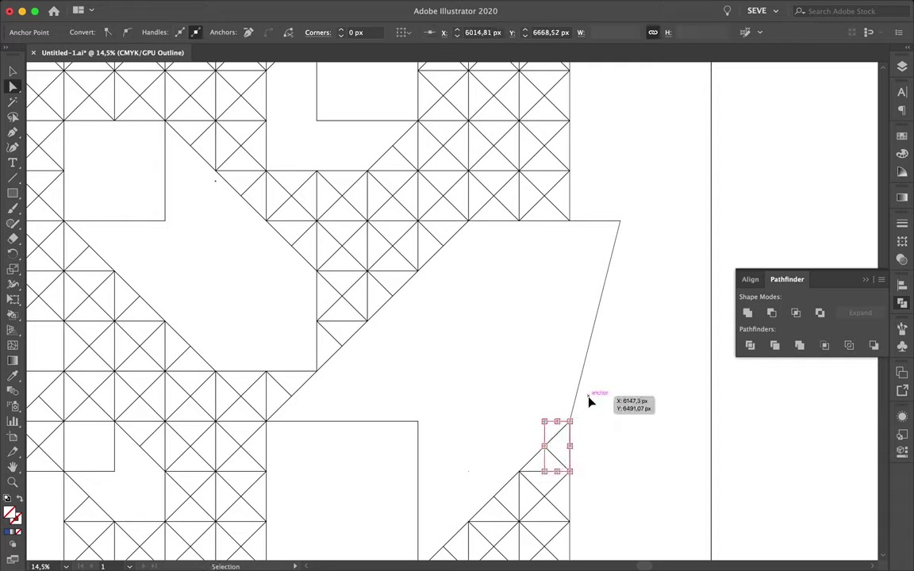
{"action": "left_click", "coordinate": [571, 426]}
{"action": "left_click_drag", "start_coordinate": [571, 426], "coordinate": [621, 379]}
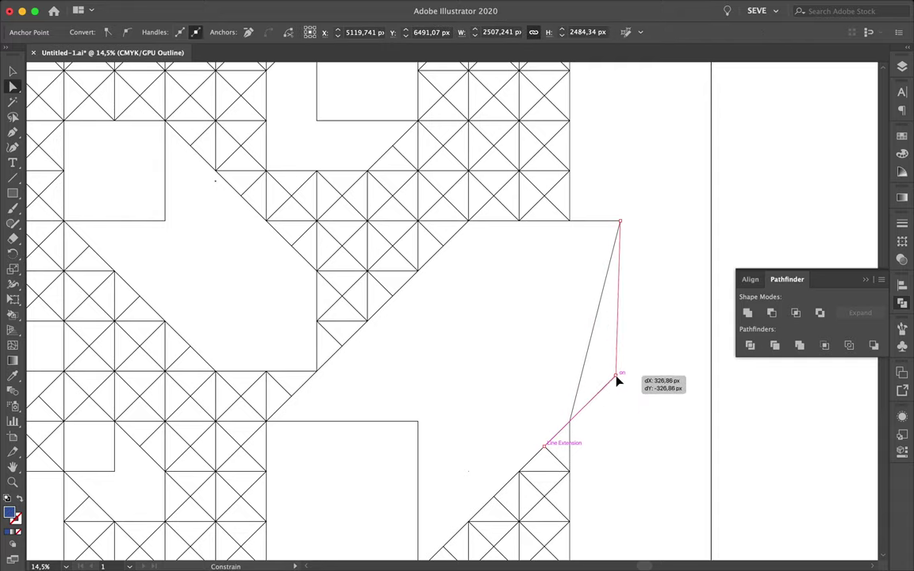
{"action": "key", "text": "ctrl+0"}
- Select the red block's Live Paint group, checking it in outline and preview views
{"action": "key", "text": "ctrl+y"}
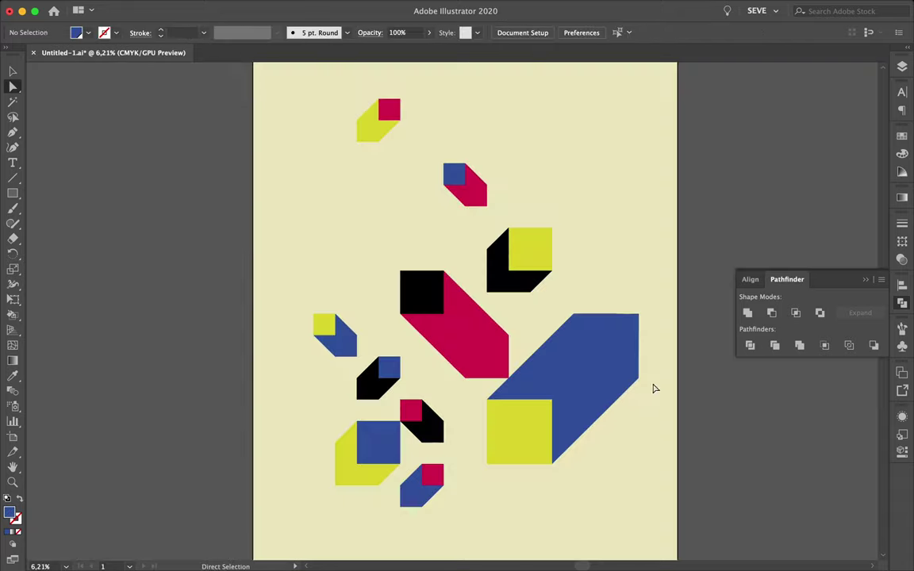
{"action": "scroll", "coordinate": [480, 379], "scroll_direction": "up", "scroll_amount": 3}
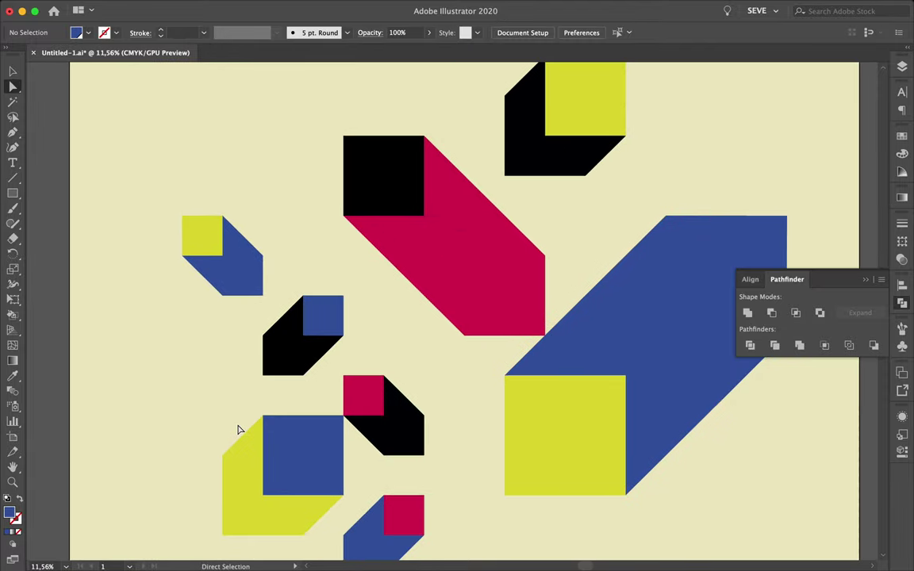
{"action": "left_click", "coordinate": [464, 318]}
{"action": "key", "text": "ctrl+y"}
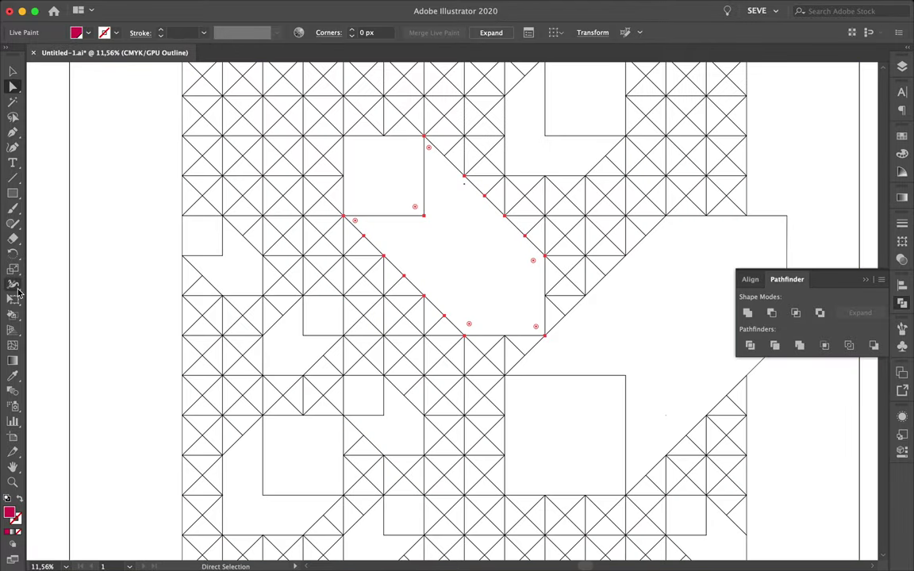
{"action": "left_click_drag", "start_coordinate": [13, 316], "coordinate": [48, 316]}
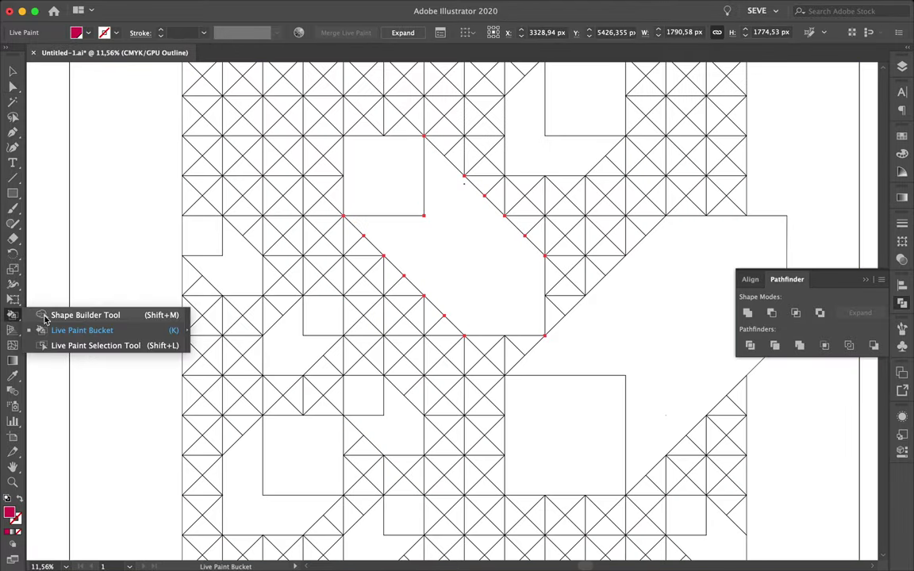
{"action": "key", "text": "ctrl+y"}
{"action": "key", "text": "ctrl+y"}
{"action": "scroll", "coordinate": [526, 343], "scroll_direction": "down", "scroll_amount": 3}
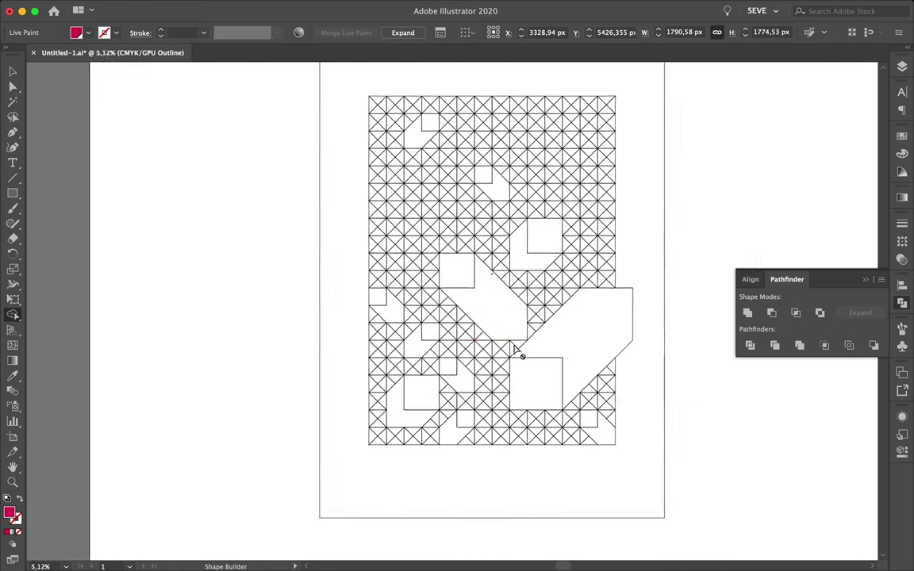
{"action": "key", "text": "v"}
{"action": "key", "text": "ctrl+a"}
- Fill the triangle between the red and blue blocks red with the Live Paint Bucket
{"action": "key", "text": "ctrl+y"}
{"action": "key", "text": "shift+ctrl+a"}
{"action": "scroll", "coordinate": [475, 298], "scroll_direction": "up", "scroll_amount": 3}
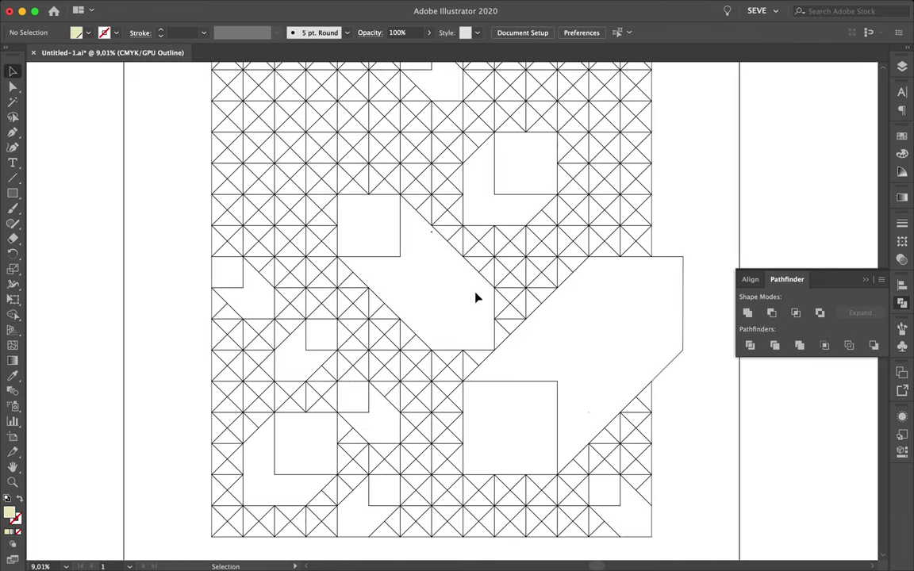
{"action": "left_click", "coordinate": [475, 298]}
{"action": "key", "text": "ctrl+y"}
{"action": "key", "text": "shift+m"}
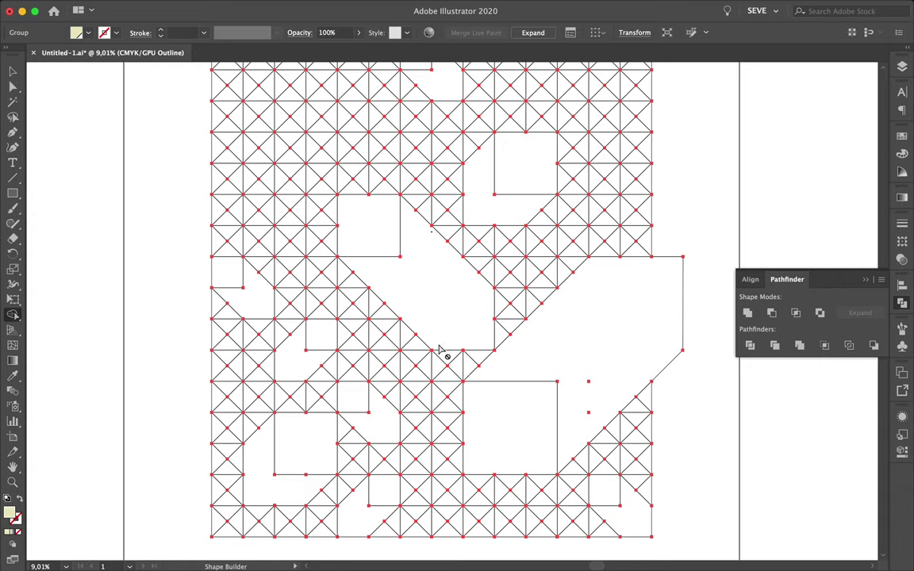
{"action": "key", "text": "k"}
{"action": "key", "text": "ctrl+y"}
{"action": "left_click", "coordinate": [449, 353], "text": "alt"}
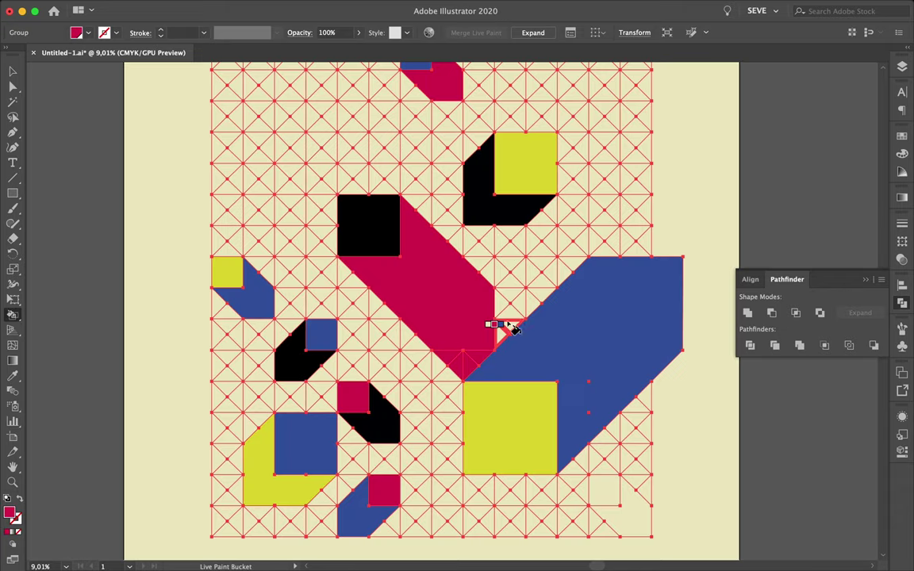
- Return to the Selection tool, deselect, and review the joined red and blue blocks
{"action": "key", "text": "v"}
{"action": "key", "text": "shift+ctrl+a"}
{"action": "scroll", "coordinate": [657, 307], "scroll_direction": "down", "scroll_amount": 2}
{"action": "scroll", "coordinate": [663, 306], "scroll_direction": "down", "scroll_amount": 2}
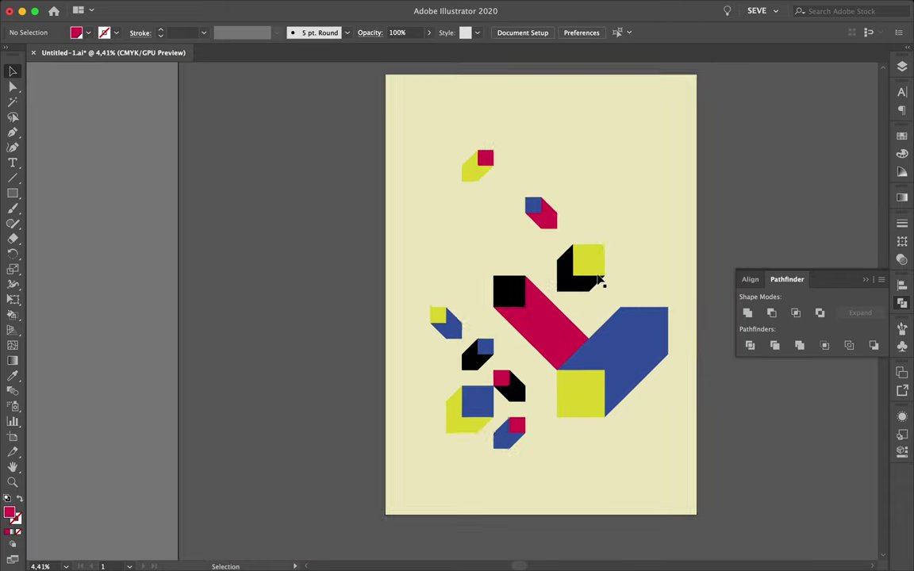
{"action": "scroll", "coordinate": [601, 280], "scroll_direction": "up", "scroll_amount": 2}
- Pull the red diagonal block's anchor up-left to square off its end
{"action": "left_click", "coordinate": [539, 279]}
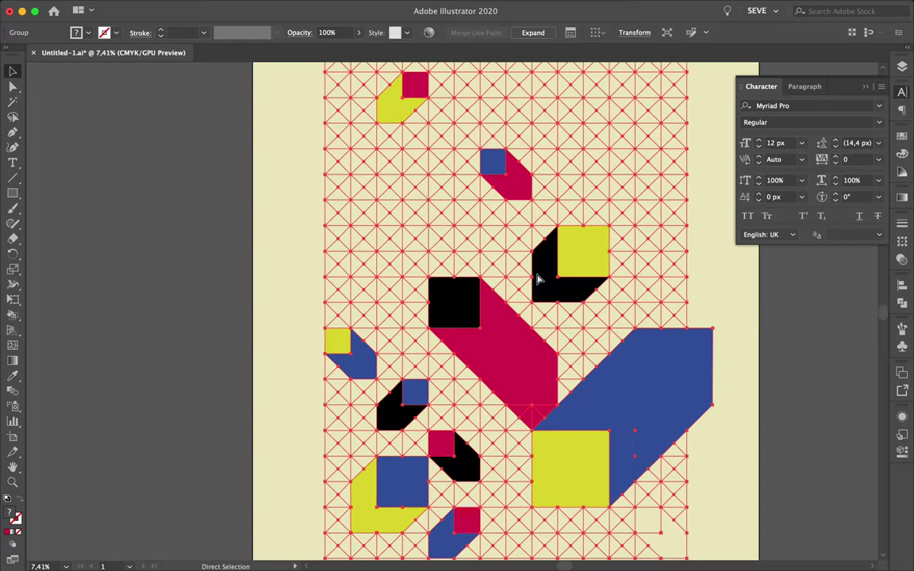
{"action": "scroll", "coordinate": [547, 358], "scroll_direction": "up", "scroll_amount": 2}
{"action": "scroll", "coordinate": [560, 369], "scroll_direction": "down", "scroll_amount": 2}
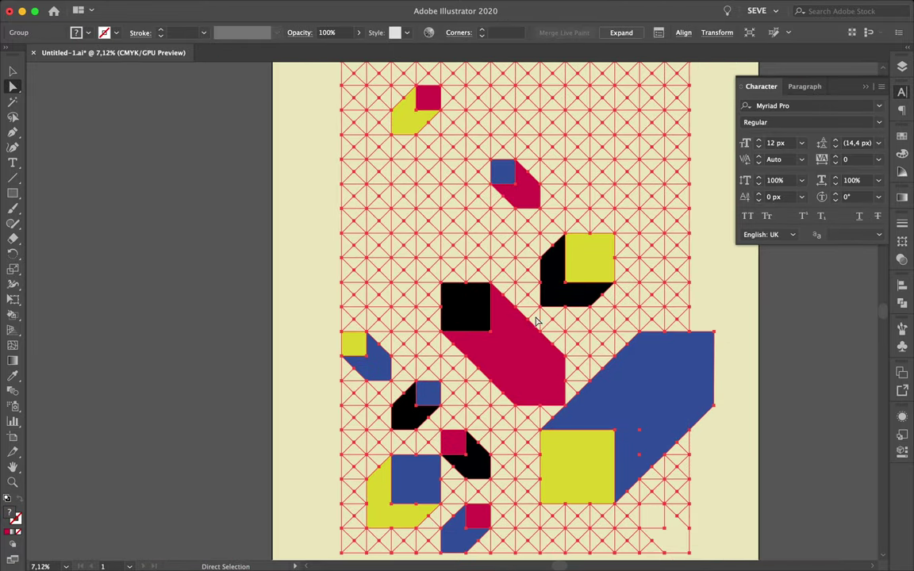
{"action": "left_click", "coordinate": [583, 362]}
{"action": "left_click", "coordinate": [508, 362]}
{"action": "left_click", "coordinate": [521, 403]}
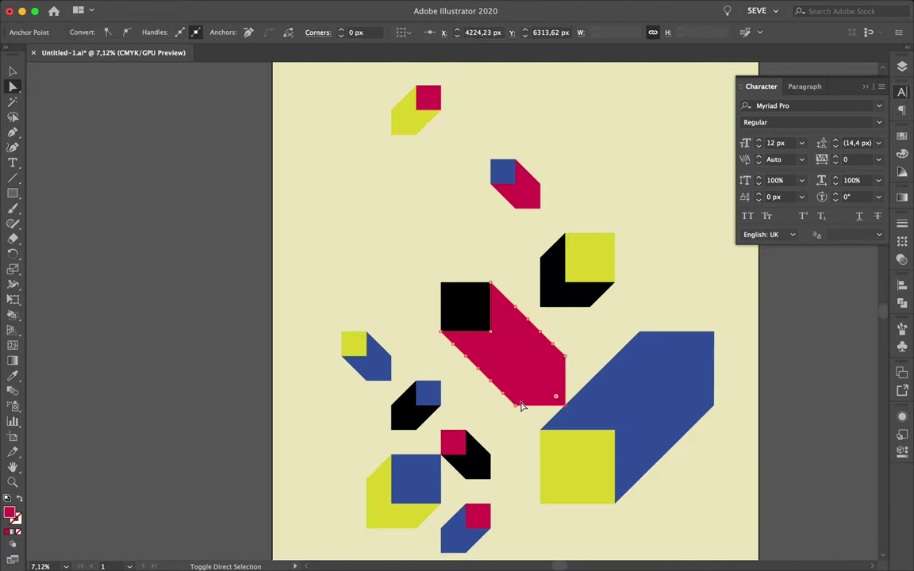
{"action": "mouse_move", "coordinate": [575, 363]}
{"action": "left_mouse_down"}
{"action": "mouse_move", "coordinate": [553, 344]}
{"action": "mouse_move", "coordinate": [559, 376]}
{"action": "mouse_move", "coordinate": [525, 342]}
{"action": "left_mouse_up"}
- Check the reshaped red block in outline view, then deselect with the Selection tool
{"action": "scroll", "coordinate": [559, 377], "scroll_direction": "up", "scroll_amount": 2}
{"action": "key", "text": "ctrl+y"}
{"action": "scroll", "coordinate": [449, 422], "scroll_direction": "up", "scroll_amount": 4}
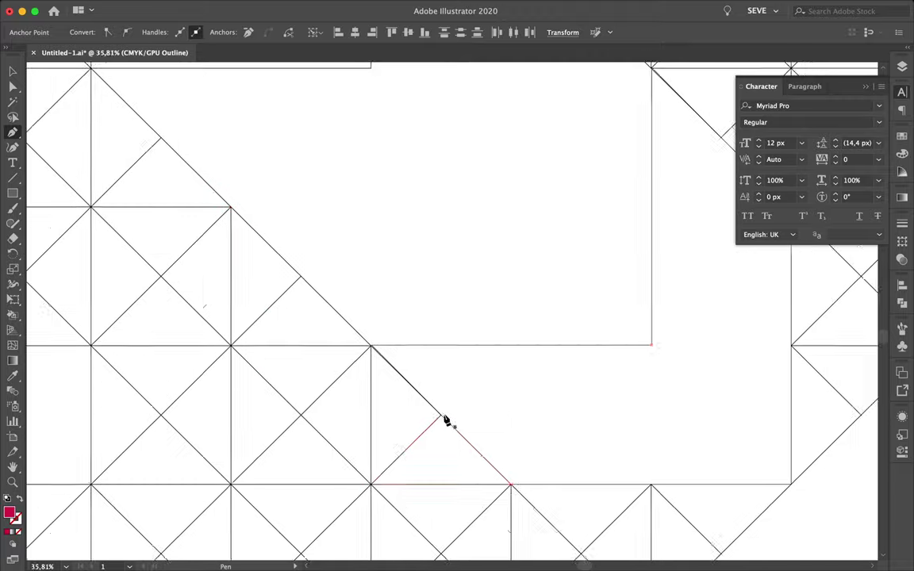
{"action": "left_click", "coordinate": [490, 411]}
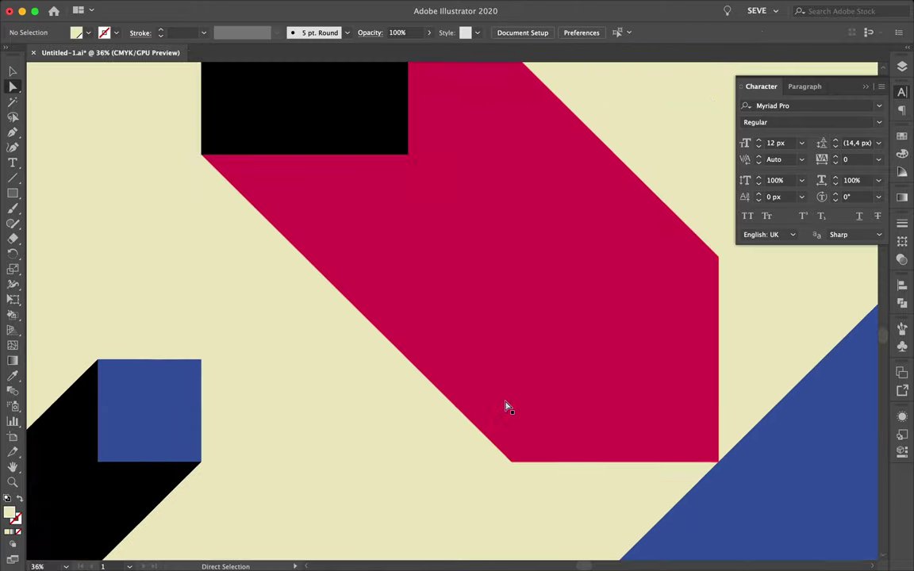
{"action": "key", "text": "ctrl+y"}
{"action": "scroll", "coordinate": [506, 406], "scroll_direction": "down", "scroll_amount": 2}
{"action": "scroll", "coordinate": [508, 408], "scroll_direction": "down", "scroll_amount": 2}
{"action": "key", "text": "v"}
{"action": "scroll", "coordinate": [536, 381], "scroll_direction": "down", "scroll_amount": 1}
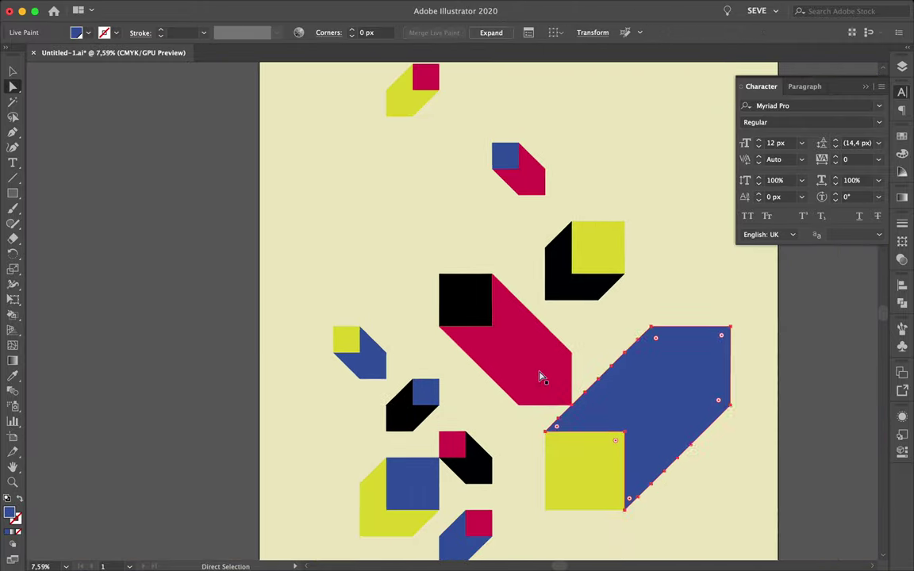
{"action": "scroll", "coordinate": [397, 389], "scroll_direction": "down", "scroll_amount": 2}
{"action": "left_click", "coordinate": [315, 397]}
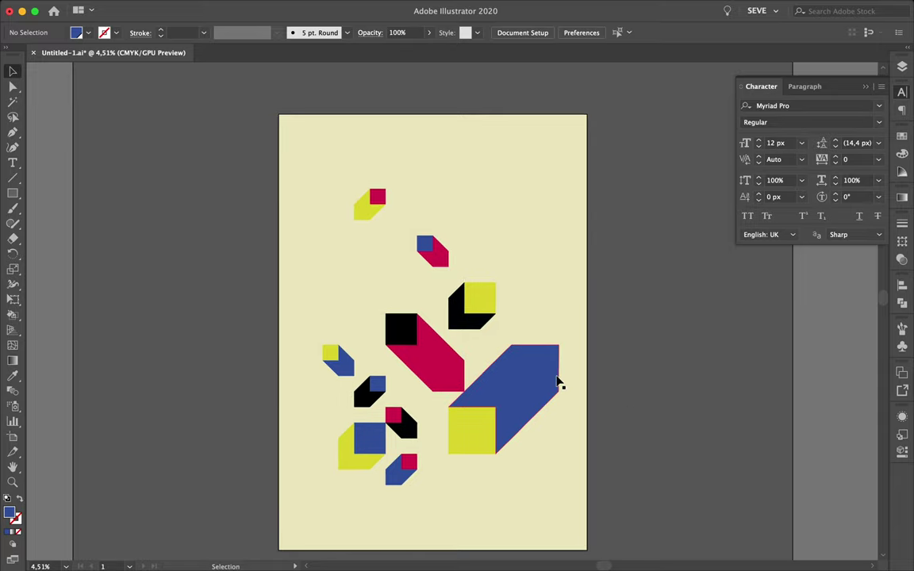
- Hide the coloured block artwork to reveal the red grid
{"action": "scroll", "coordinate": [558, 381], "scroll_direction": "left", "scroll_amount": 2}
{"action": "key", "text": "a"}
{"action": "left_click", "coordinate": [558, 382]}
{"action": "key", "text": "ctrl+alt+3"}
{"action": "key", "text": "v"}
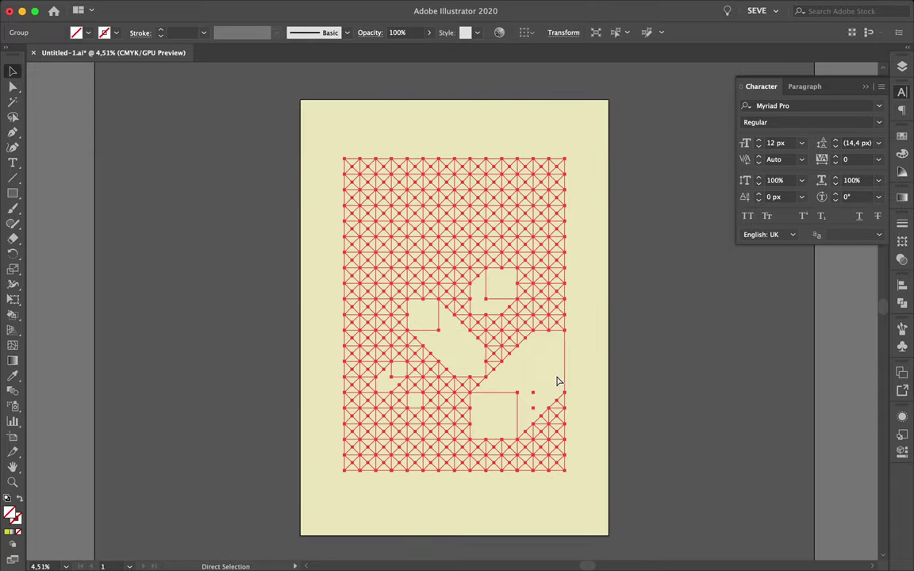
{"action": "scroll", "coordinate": [480, 349], "scroll_direction": "up", "scroll_amount": 2}
{"action": "scroll", "coordinate": [480, 349], "scroll_direction": "down", "scroll_amount": 2}
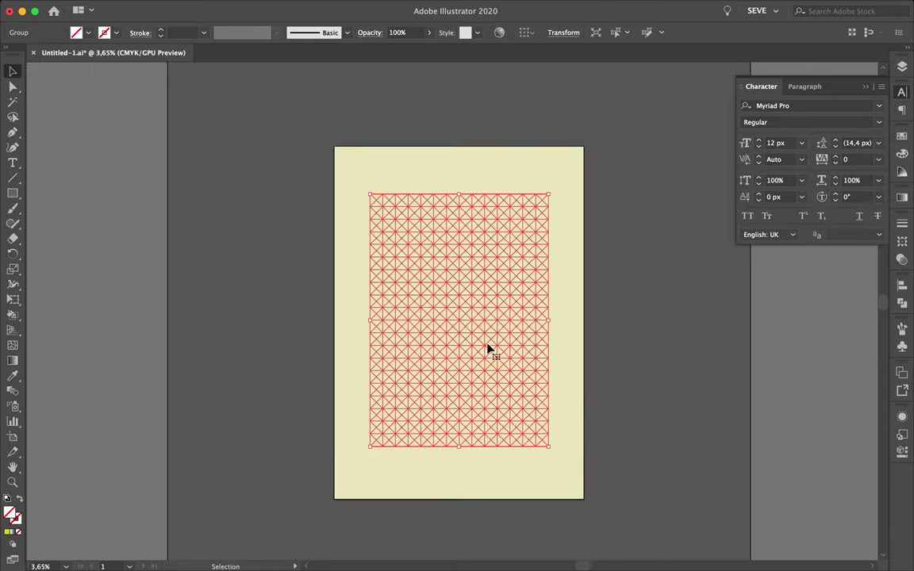
- Duplicate the grid rightward, rotate both grids 90°, and scale and centre them on the artboard
{"action": "left_click_drag", "start_coordinate": [488, 347], "coordinate": [645, 327]}
{"action": "left_click", "coordinate": [390, 216], "text": "shift"}
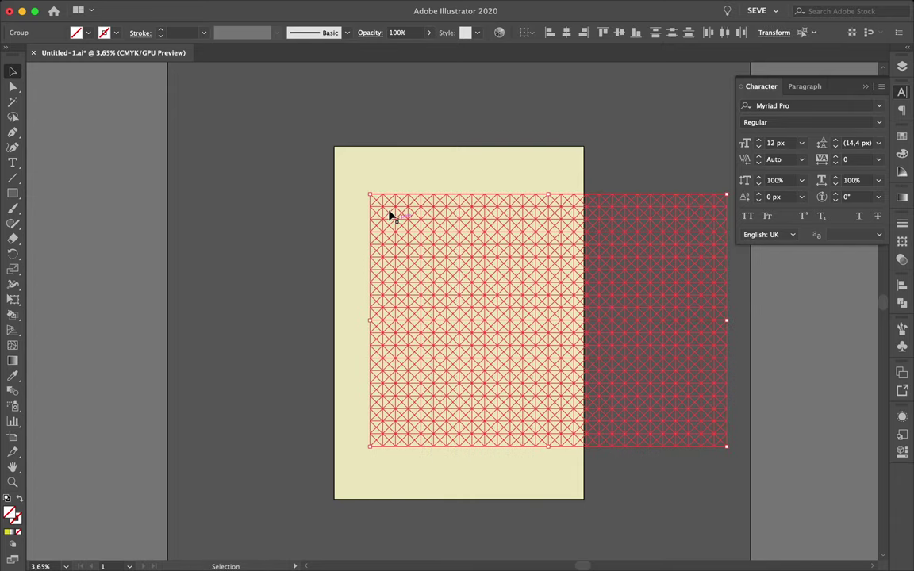
{"action": "mouse_move", "coordinate": [366, 188]}
{"action": "left_mouse_down"}
{"action": "mouse_move", "coordinate": [619, 219]}
{"action": "mouse_move", "coordinate": [547, 270]}
{"action": "left_mouse_up"}
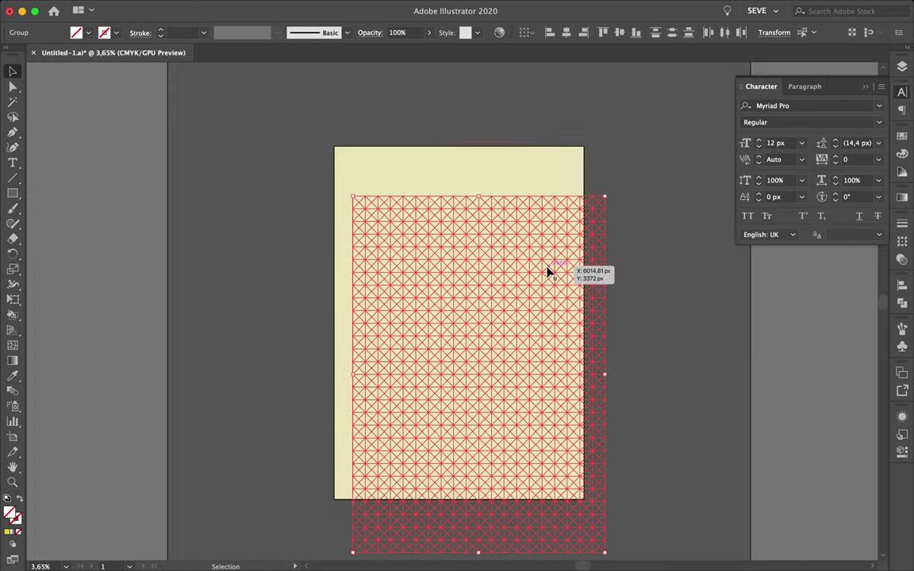
{"action": "mouse_move", "coordinate": [605, 554]}
{"action": "left_mouse_down"}
{"action": "mouse_move", "coordinate": [516, 348]}
{"action": "mouse_move", "coordinate": [531, 357]}
{"action": "left_mouse_up"}
{"action": "left_click_drag", "start_coordinate": [496, 311], "coordinate": [486, 313]}
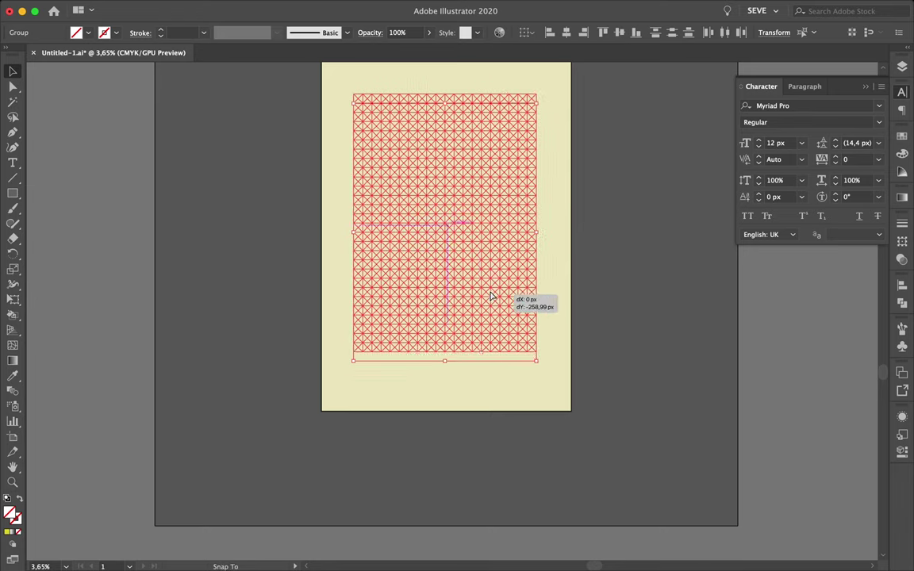
{"action": "scroll", "coordinate": [485, 314], "scroll_direction": "down", "scroll_amount": 1}
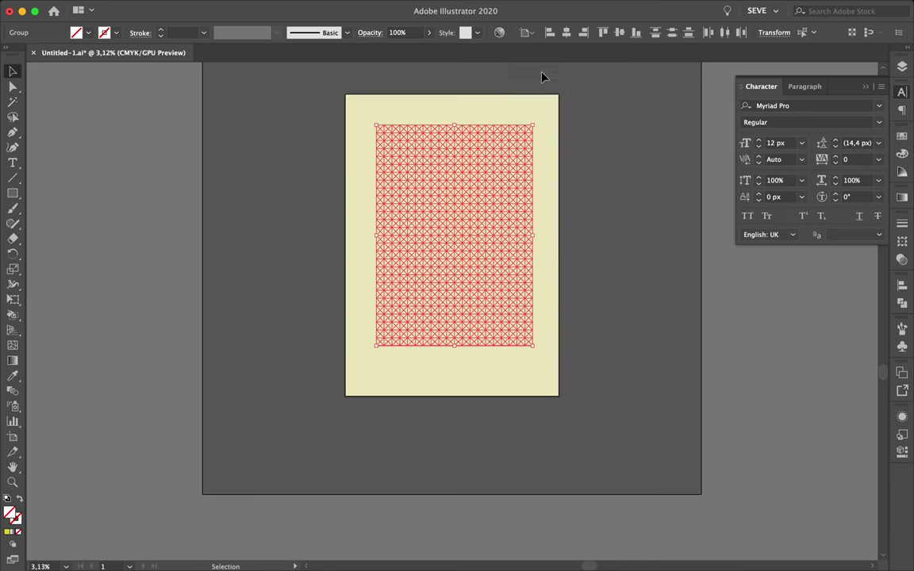
{"action": "scroll", "coordinate": [516, 239], "scroll_direction": "up", "scroll_amount": 5}
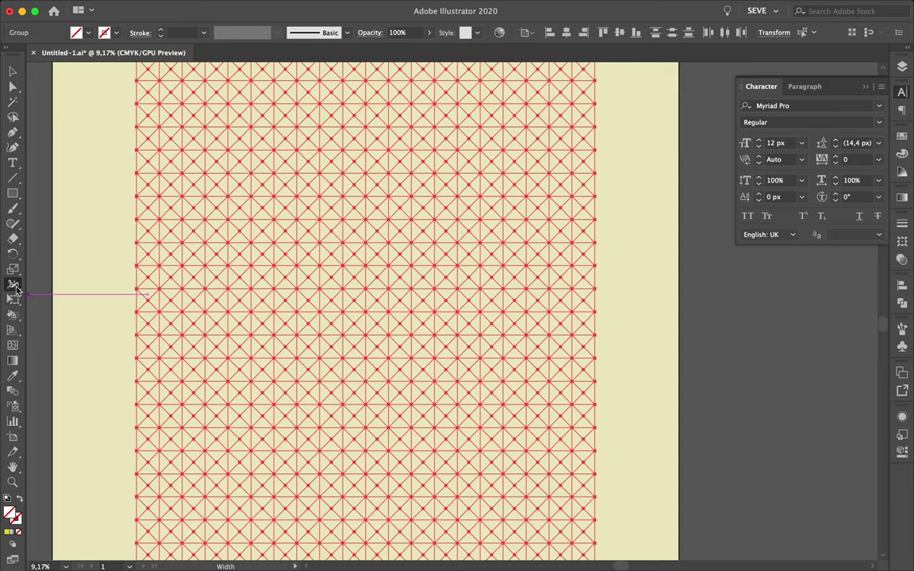
- With the Shape Builder, merge the first L-shaped, column and single grid cells
{"action": "left_click_drag", "start_coordinate": [13, 315], "coordinate": [53, 320]}
{"action": "left_click", "coordinate": [54, 317]}
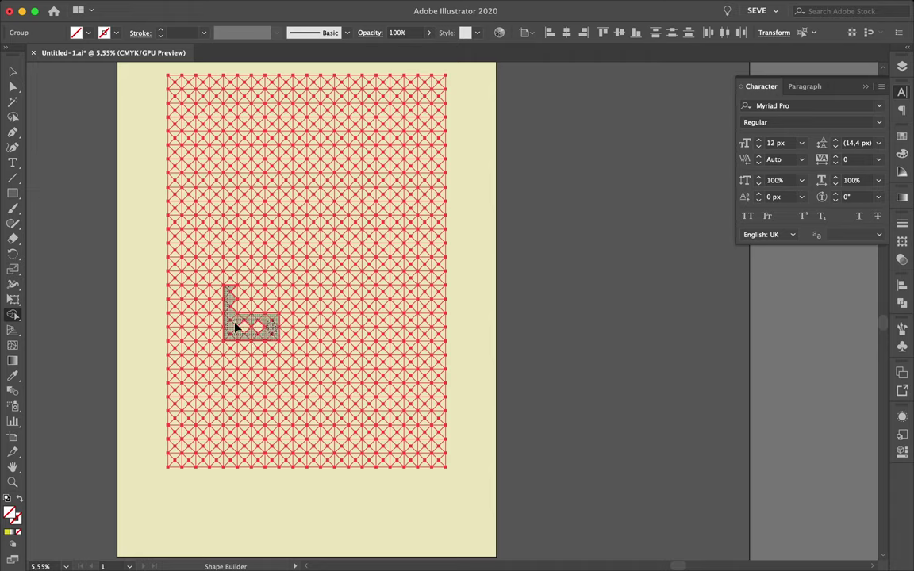
{"action": "left_click_drag", "start_coordinate": [246, 306], "coordinate": [242, 298]}
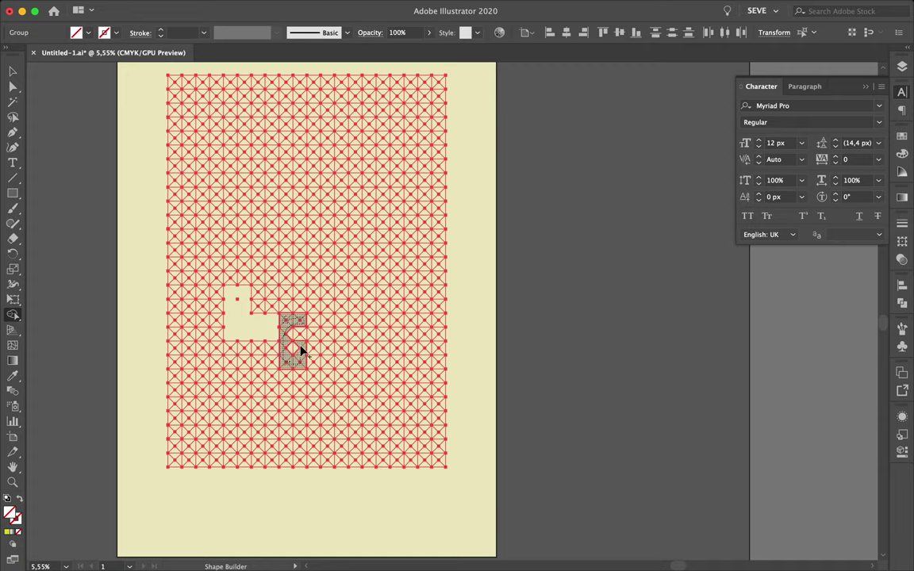
{"action": "left_click_drag", "start_coordinate": [295, 351], "coordinate": [296, 351]}
{"action": "scroll", "coordinate": [292, 347], "scroll_direction": "up", "scroll_amount": 3}
{"action": "left_click_drag", "start_coordinate": [281, 254], "coordinate": [304, 289]}
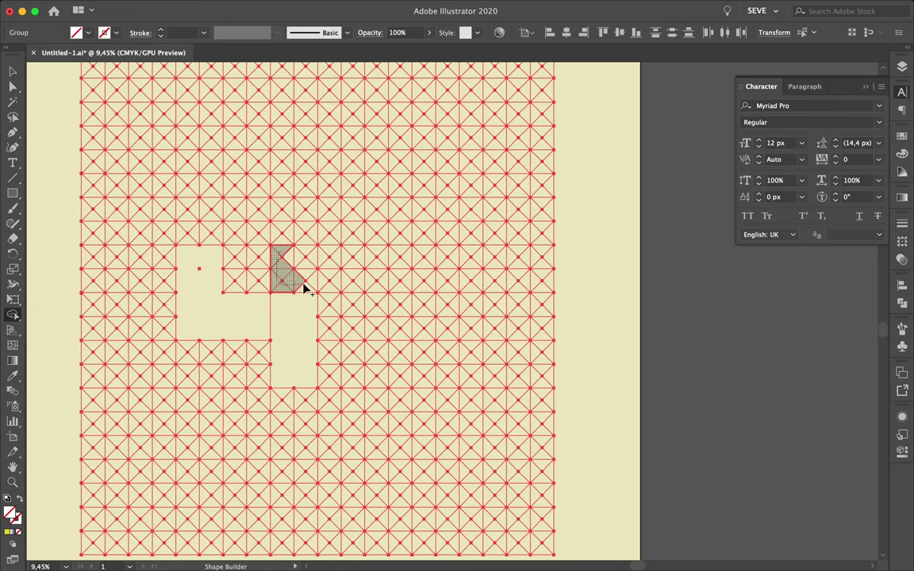
{"action": "left_click", "coordinate": [292, 263]}
{"action": "left_click", "coordinate": [360, 308]}
- Merge left-side L-shaped cells, the lower-right L block, a right-edge cell and the middle column
{"action": "scroll", "coordinate": [361, 368], "scroll_direction": "left", "scroll_amount": 2}
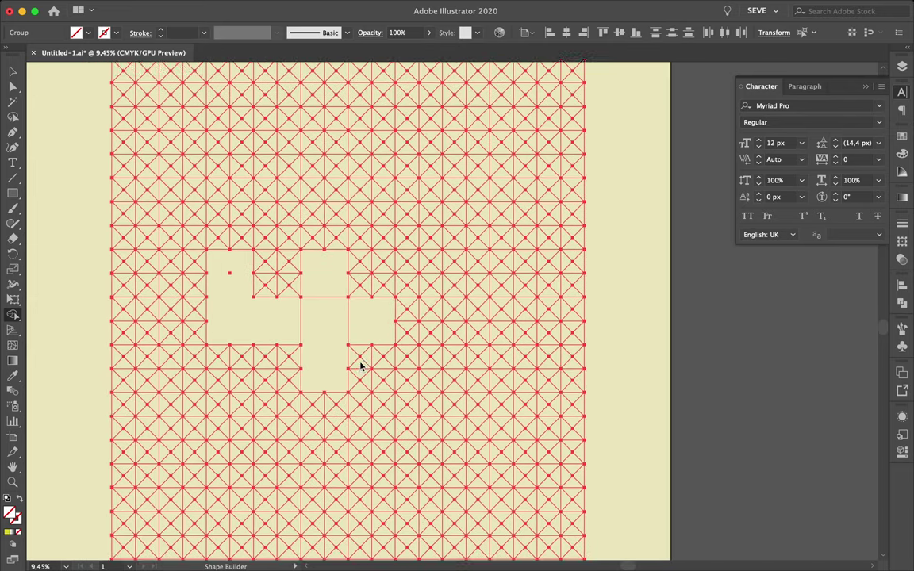
{"action": "scroll", "coordinate": [361, 367], "scroll_direction": "left", "scroll_amount": 2}
{"action": "mouse_move", "coordinate": [326, 271]}
{"action": "left_mouse_down"}
{"action": "mouse_move", "coordinate": [299, 270]}
{"action": "mouse_move", "coordinate": [274, 231]}
{"action": "left_mouse_up"}
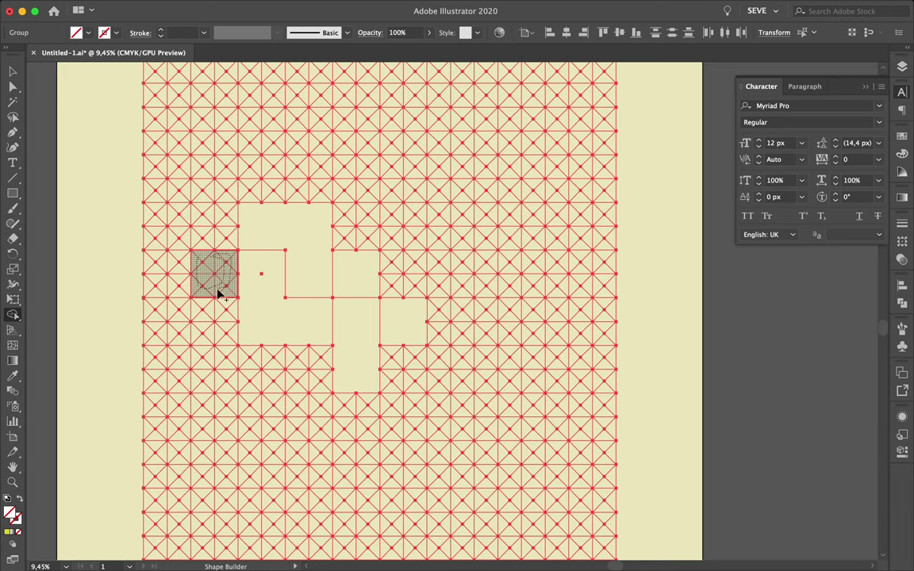
{"action": "left_click", "coordinate": [212, 278]}
{"action": "scroll", "coordinate": [492, 357], "scroll_direction": "right", "scroll_amount": 2}
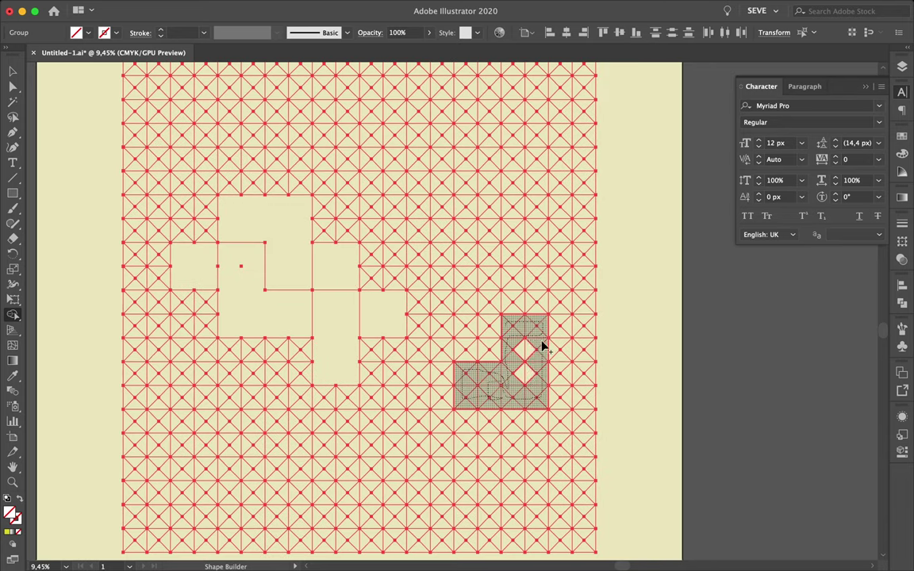
{"action": "left_click_drag", "start_coordinate": [523, 405], "coordinate": [524, 378]}
{"action": "left_click_drag", "start_coordinate": [592, 331], "coordinate": [568, 358]}
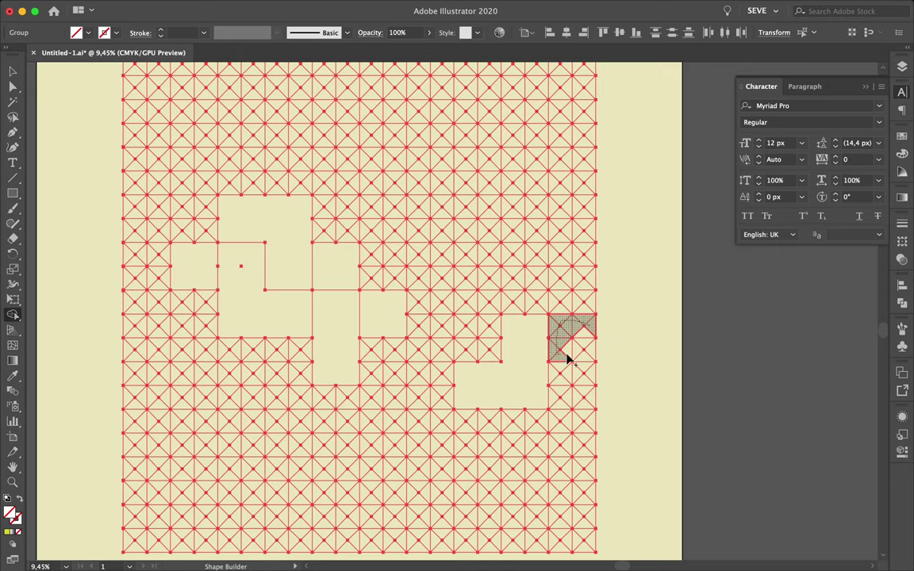
{"action": "mouse_move", "coordinate": [586, 285]}
{"action": "left_mouse_down"}
{"action": "mouse_move", "coordinate": [538, 279]}
{"action": "mouse_move", "coordinate": [584, 310]}
{"action": "mouse_move", "coordinate": [560, 291]}
{"action": "left_mouse_up"}
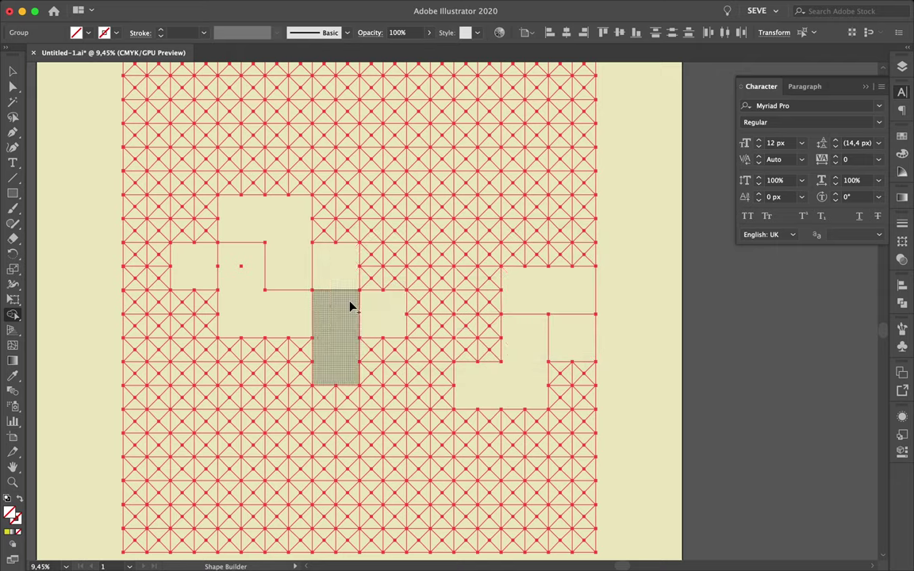
- Merge the bottom-left corner, bottom-row cells, a lower column and the large lower-centre square
{"action": "scroll", "coordinate": [381, 357], "scroll_direction": "down", "scroll_amount": 2}
{"action": "scroll", "coordinate": [381, 357], "scroll_direction": "left", "scroll_amount": 2}
{"action": "left_click_drag", "start_coordinate": [171, 492], "coordinate": [184, 510]}
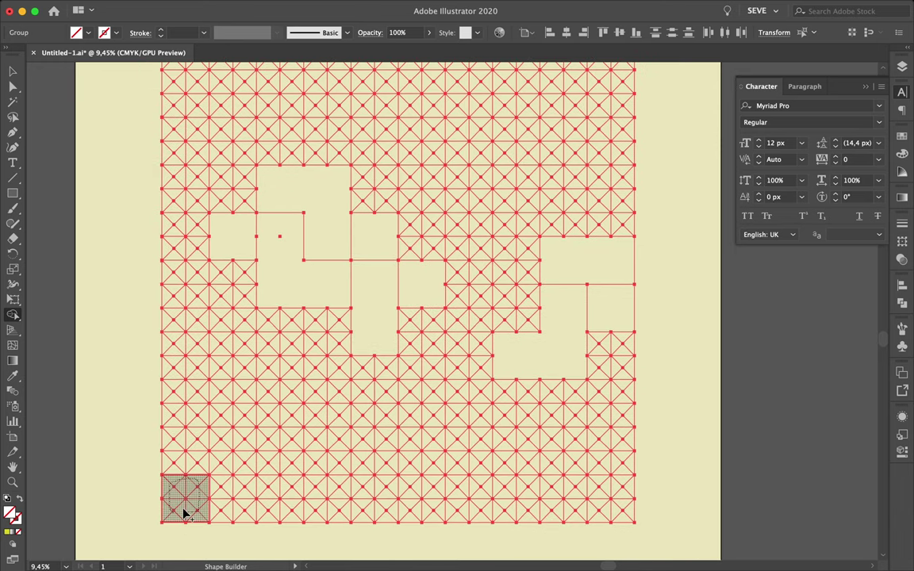
{"action": "mouse_move", "coordinate": [168, 459]}
{"action": "left_mouse_down"}
{"action": "mouse_move", "coordinate": [250, 514]}
{"action": "mouse_move", "coordinate": [248, 468]}
{"action": "mouse_move", "coordinate": [218, 442]}
{"action": "left_mouse_up"}
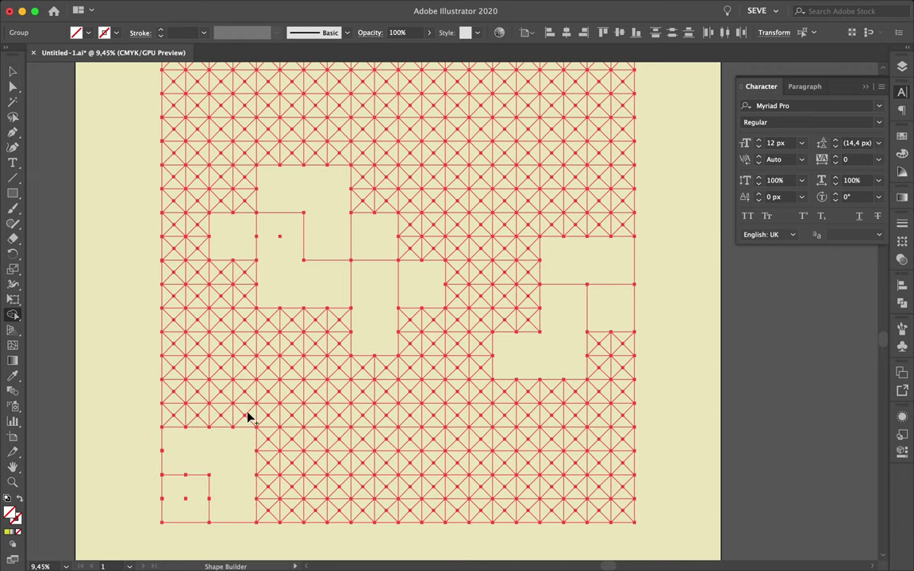
{"action": "left_click", "coordinate": [276, 453]}
{"action": "mouse_move", "coordinate": [264, 492]}
{"action": "left_mouse_down"}
{"action": "mouse_move", "coordinate": [345, 507]}
{"action": "mouse_move", "coordinate": [280, 486]}
{"action": "left_mouse_up"}
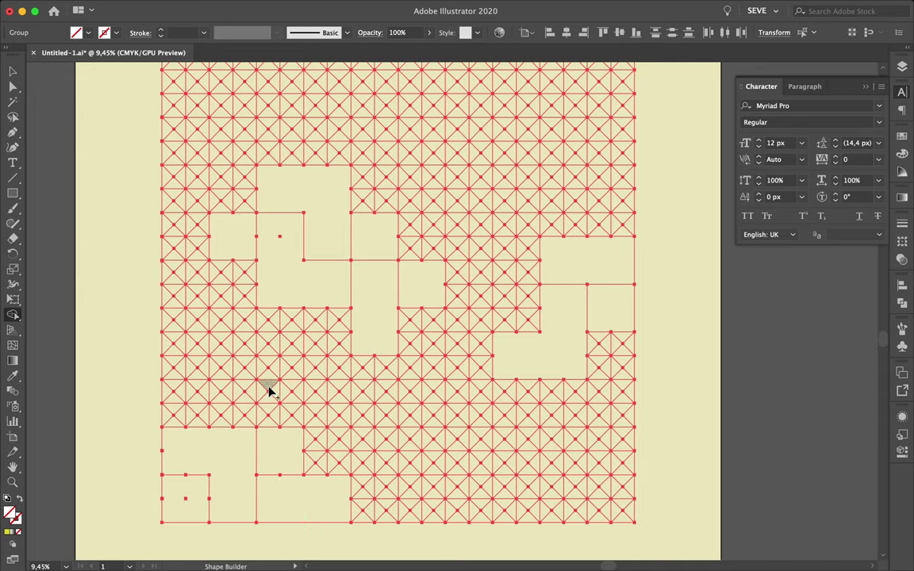
{"action": "left_click_drag", "start_coordinate": [315, 367], "coordinate": [327, 425]}
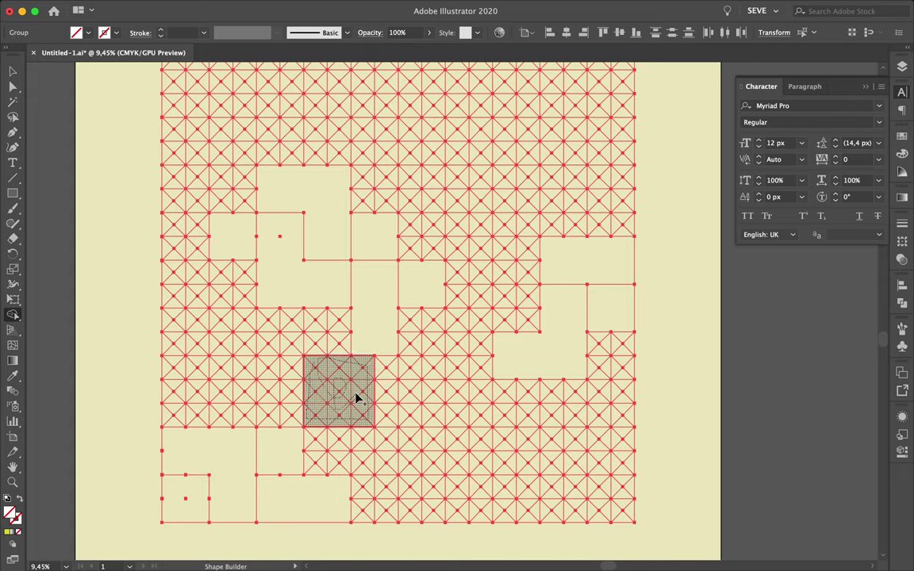
{"action": "left_click_drag", "start_coordinate": [370, 410], "coordinate": [358, 397]}
{"action": "mouse_move", "coordinate": [311, 471]}
{"action": "left_mouse_down"}
{"action": "mouse_move", "coordinate": [337, 441]}
{"action": "mouse_move", "coordinate": [380, 497]}
{"action": "left_mouse_up"}
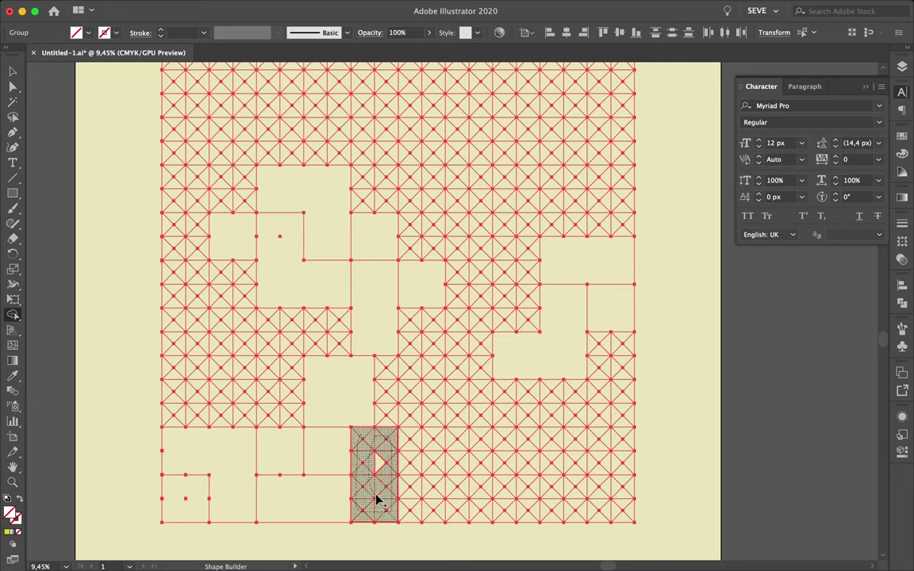
- Merge lower-right cells, a left-of-centre L-shaped group and cells near the left edge
{"action": "left_click_drag", "start_coordinate": [504, 385], "coordinate": [533, 400]}
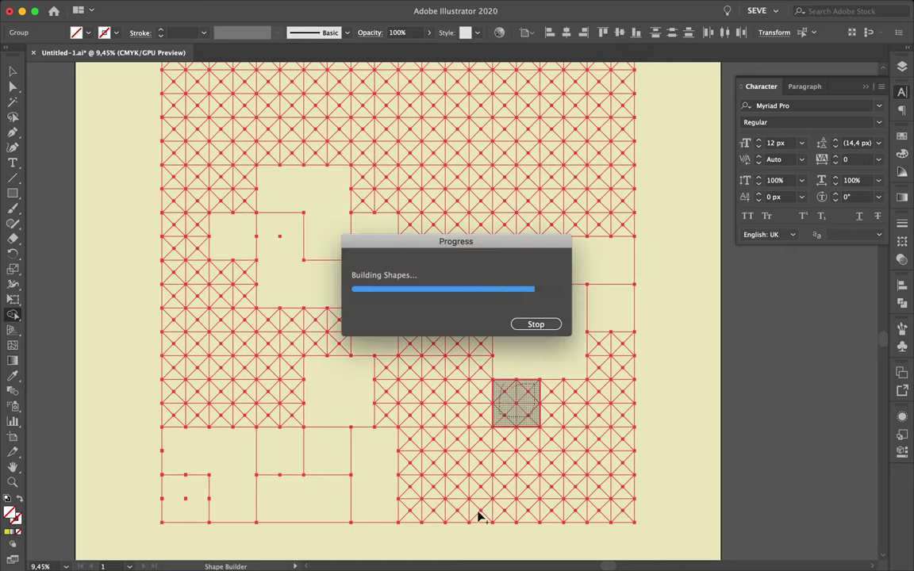
{"action": "left_click_drag", "start_coordinate": [407, 498], "coordinate": [404, 456]}
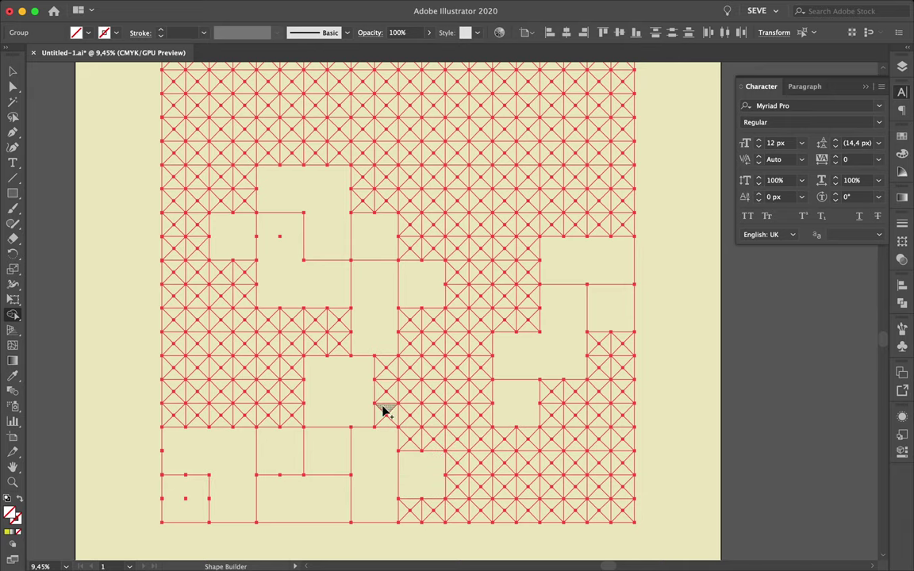
{"action": "left_click_drag", "start_coordinate": [345, 324], "coordinate": [330, 350]}
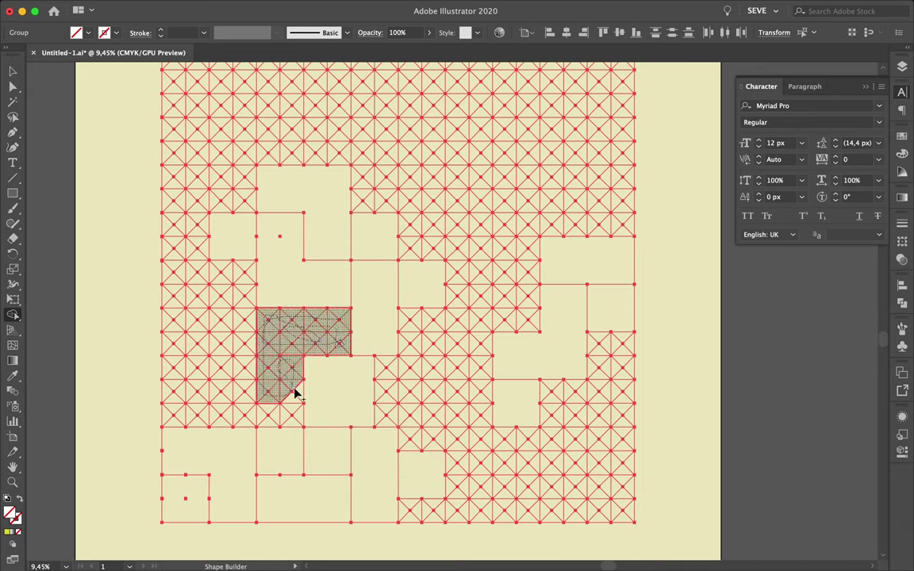
{"action": "left_click_drag", "start_coordinate": [339, 336], "coordinate": [295, 394]}
{"action": "left_click_drag", "start_coordinate": [217, 299], "coordinate": [225, 271]}
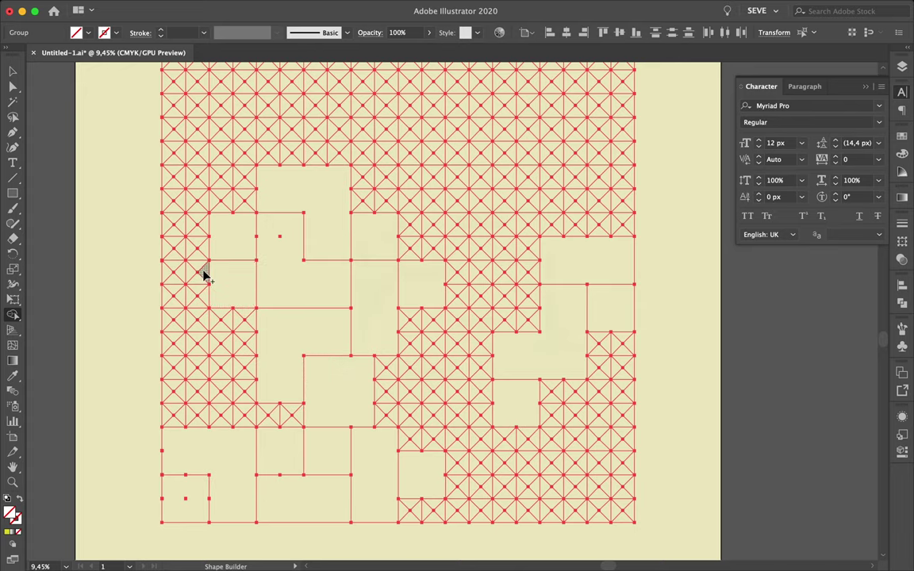
{"action": "left_click", "coordinate": [201, 300]}
- Merge the L-shaped cell paths and single cells at the bottom right
{"action": "left_click_drag", "start_coordinate": [602, 343], "coordinate": [626, 426]}
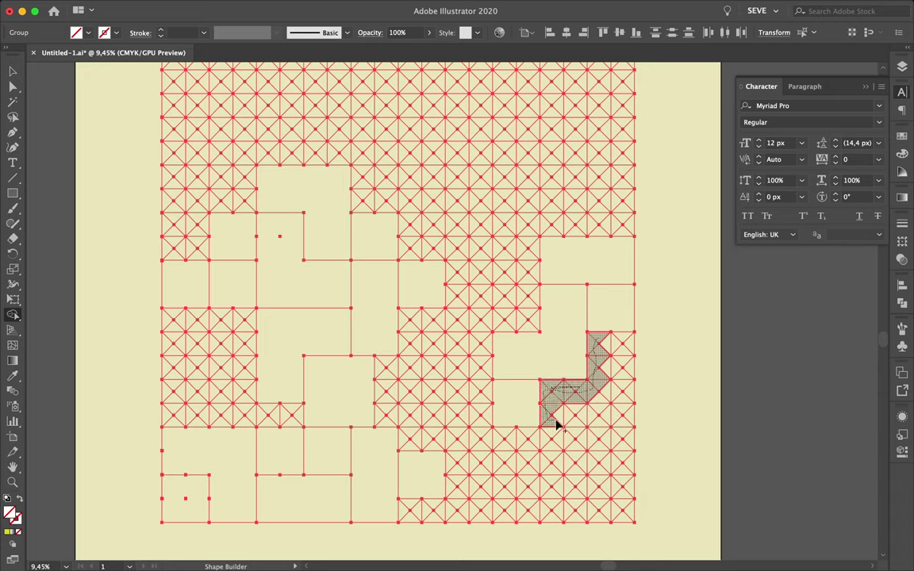
{"action": "left_click_drag", "start_coordinate": [626, 426], "coordinate": [591, 412]}
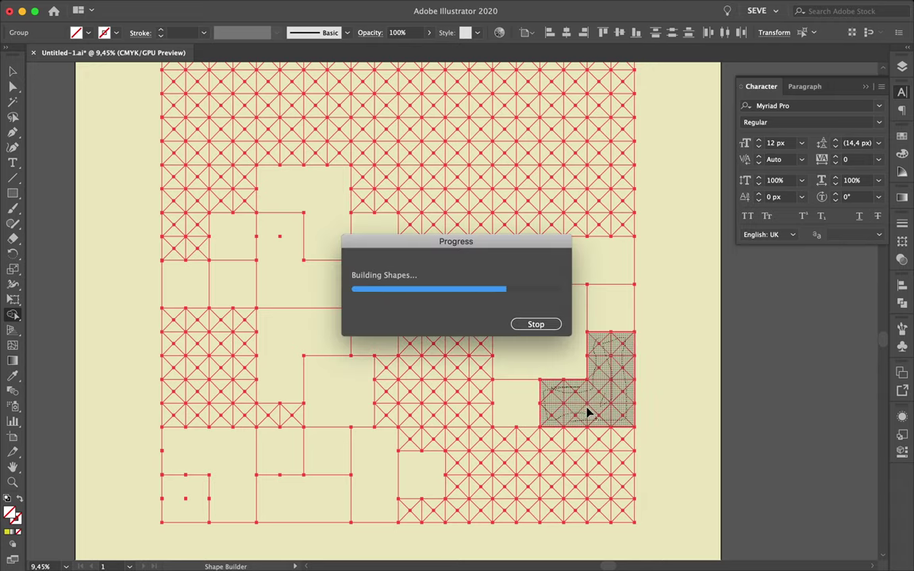
{"action": "left_click", "coordinate": [576, 439]}
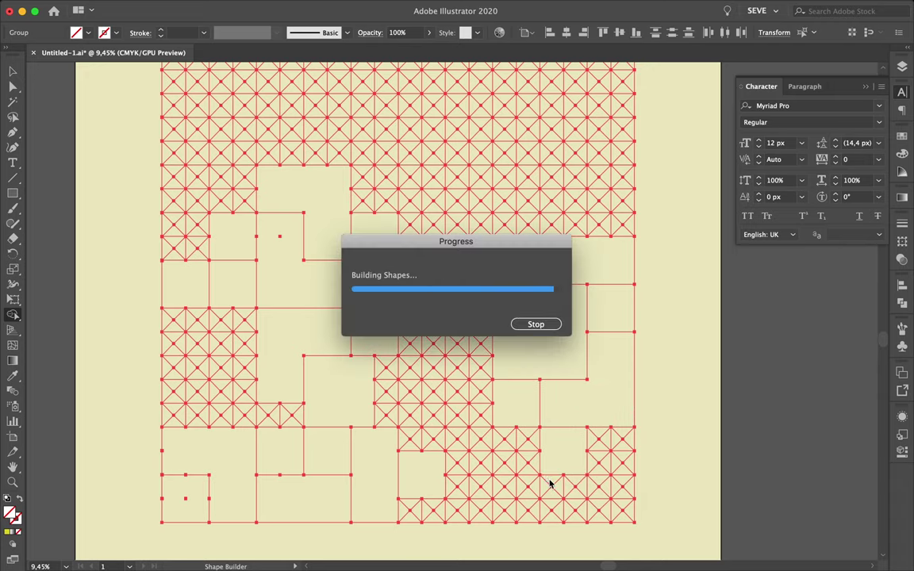
{"action": "left_click", "coordinate": [542, 519]}
{"action": "mouse_move", "coordinate": [477, 389]}
{"action": "left_mouse_down"}
{"action": "mouse_move", "coordinate": [460, 450]}
{"action": "mouse_move", "coordinate": [468, 416]}
{"action": "left_mouse_up"}
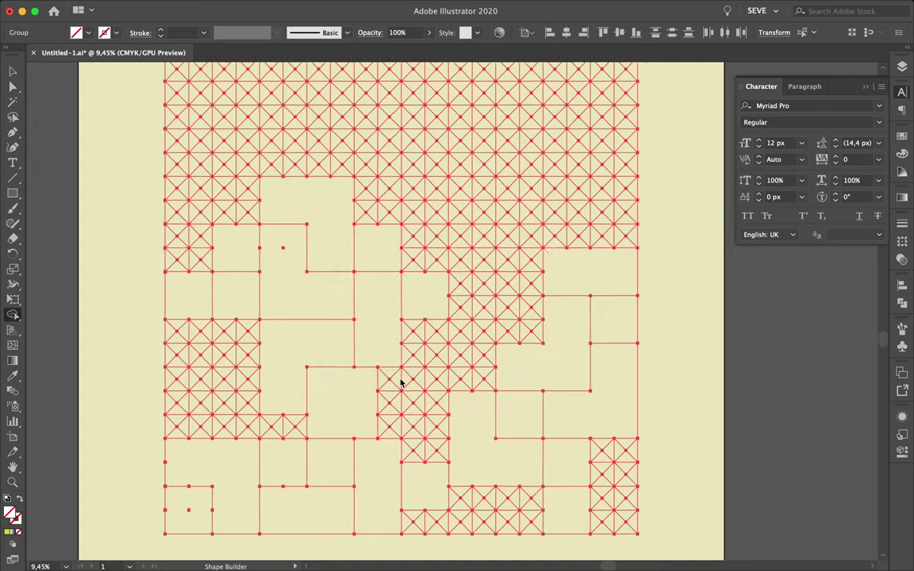
{"action": "scroll", "coordinate": [400, 383], "scroll_direction": "down", "scroll_amount": 2}
- Merge top-row cell runs, an L-shaped block and a crossed cell near the grid's top
{"action": "left_click", "coordinate": [468, 150]}
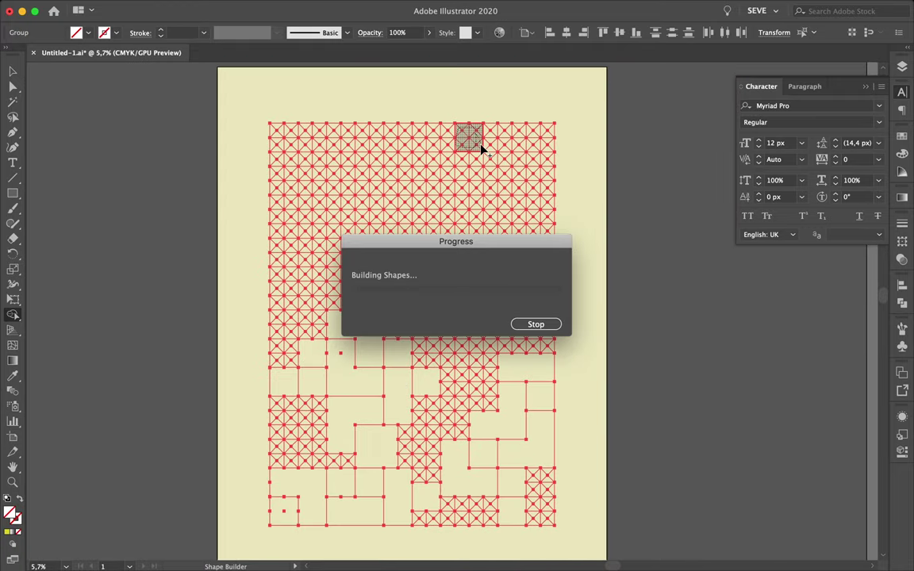
{"action": "mouse_move", "coordinate": [451, 158]}
{"action": "left_mouse_down"}
{"action": "mouse_move", "coordinate": [432, 191]}
{"action": "mouse_move", "coordinate": [445, 170]}
{"action": "left_mouse_up"}
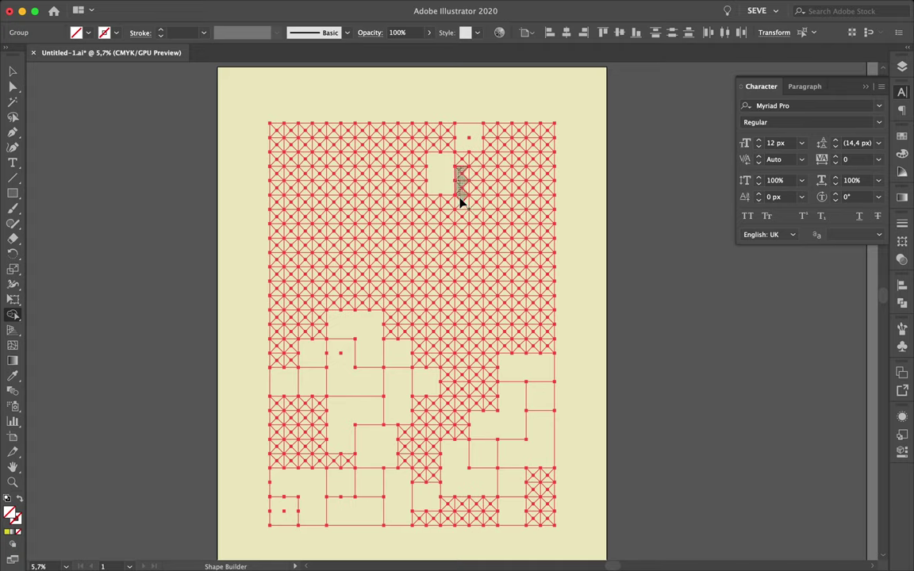
{"action": "left_click_drag", "start_coordinate": [435, 219], "coordinate": [469, 222]}
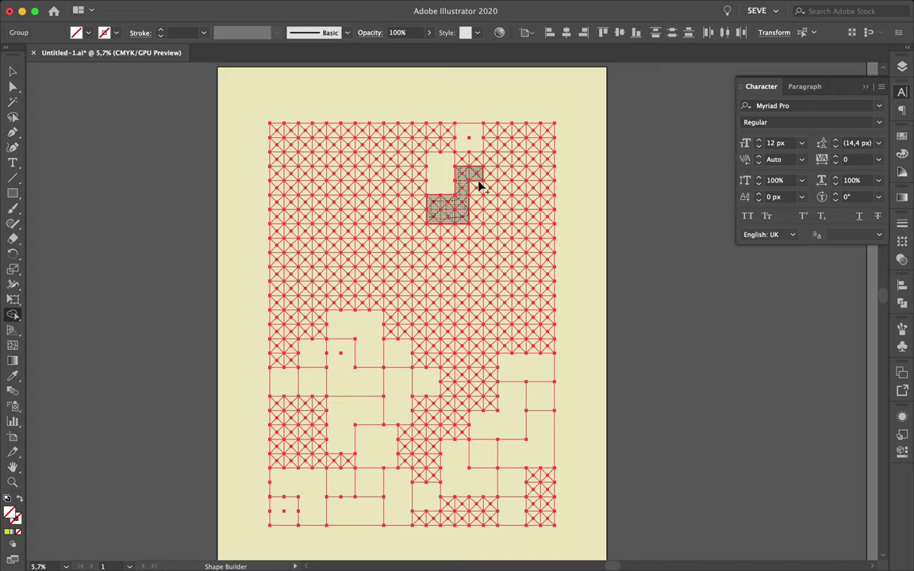
{"action": "left_click_drag", "start_coordinate": [479, 186], "coordinate": [472, 208]}
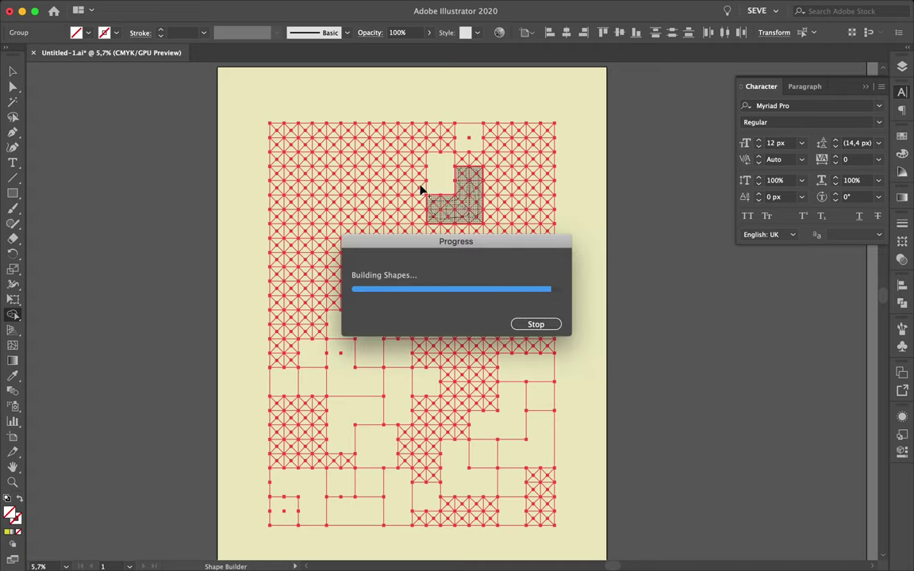
{"action": "left_click", "coordinate": [424, 194]}
{"action": "scroll", "coordinate": [361, 218], "scroll_direction": "up", "scroll_amount": 3}
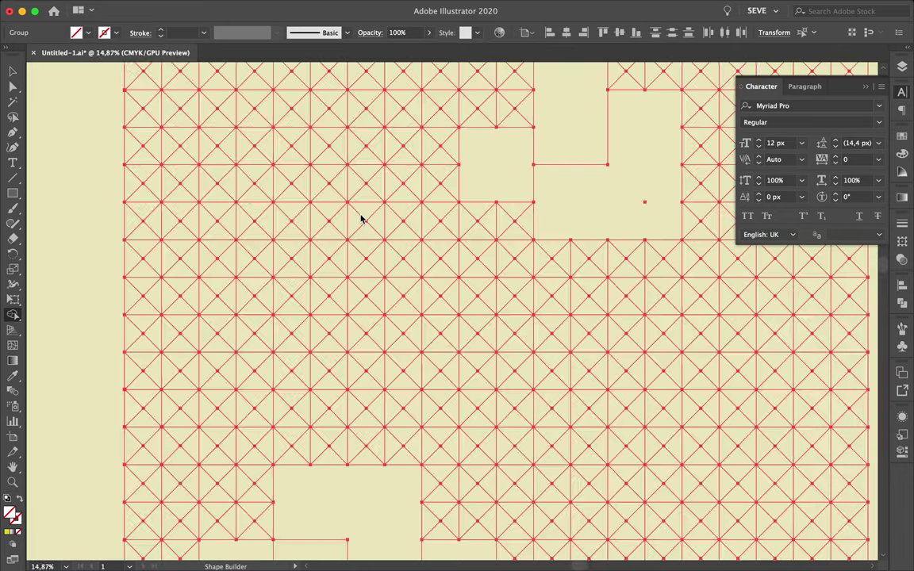
{"action": "scroll", "coordinate": [423, 212], "scroll_direction": "down", "scroll_amount": 2}
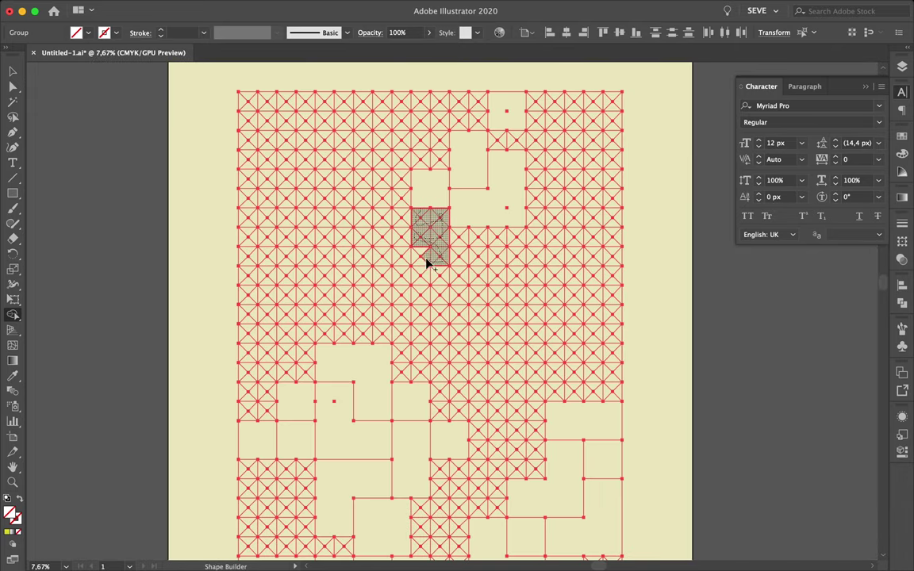
- Merge mid-poster clusters, including an L-shaped group and left-side patches
{"action": "mouse_move", "coordinate": [443, 254]}
{"action": "left_mouse_down"}
{"action": "mouse_move", "coordinate": [454, 238]}
{"action": "mouse_move", "coordinate": [427, 271]}
{"action": "left_mouse_up"}
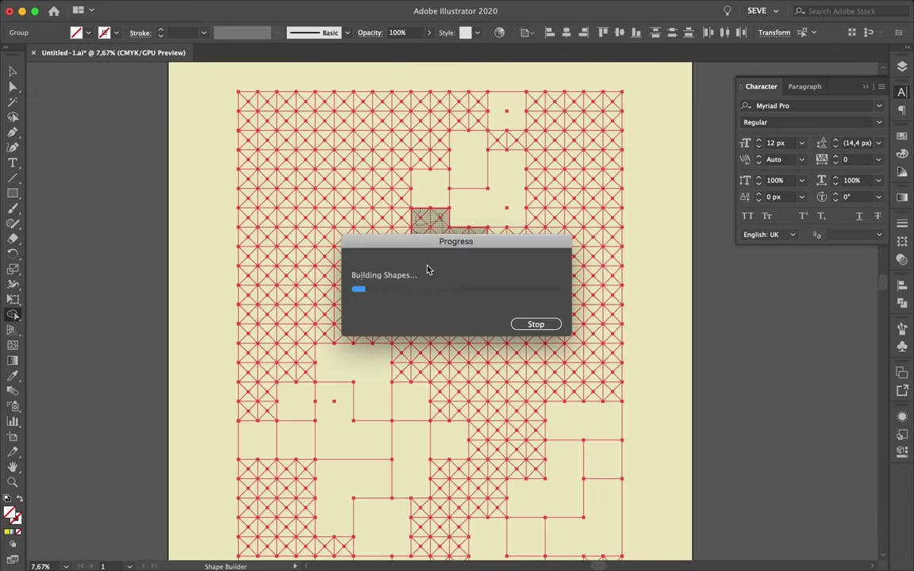
{"action": "left_click", "coordinate": [465, 373]}
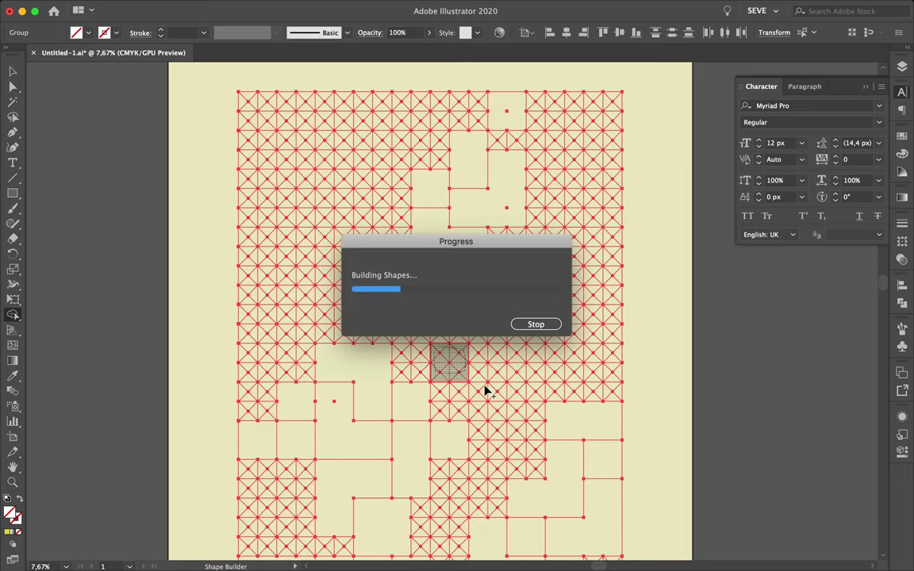
{"action": "mouse_move", "coordinate": [475, 408]}
{"action": "left_mouse_down"}
{"action": "mouse_move", "coordinate": [515, 427]}
{"action": "mouse_move", "coordinate": [473, 393]}
{"action": "left_mouse_up"}
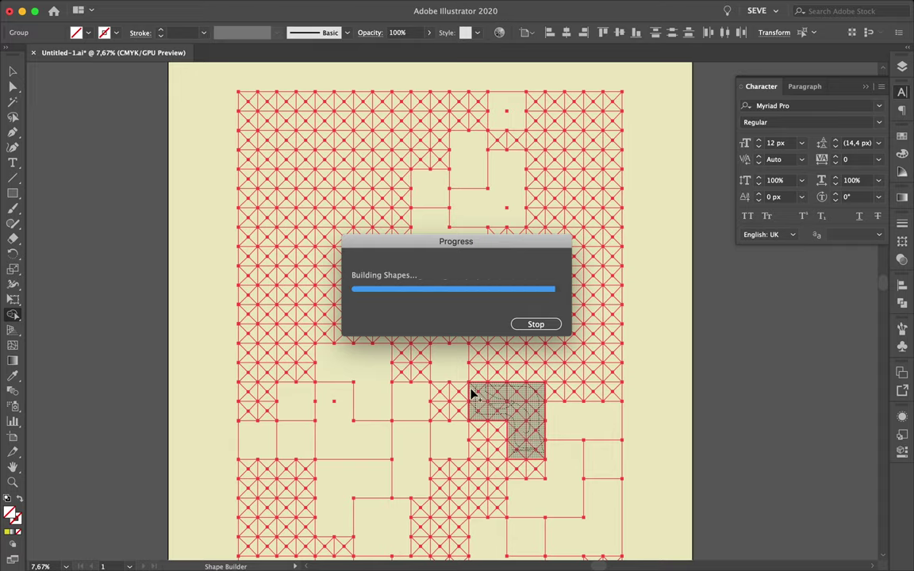
{"action": "mouse_move", "coordinate": [321, 256]}
{"action": "left_mouse_down"}
{"action": "mouse_move", "coordinate": [347, 271]}
{"action": "mouse_move", "coordinate": [349, 238]}
{"action": "mouse_move", "coordinate": [322, 230]}
{"action": "mouse_move", "coordinate": [387, 216]}
{"action": "left_mouse_up"}
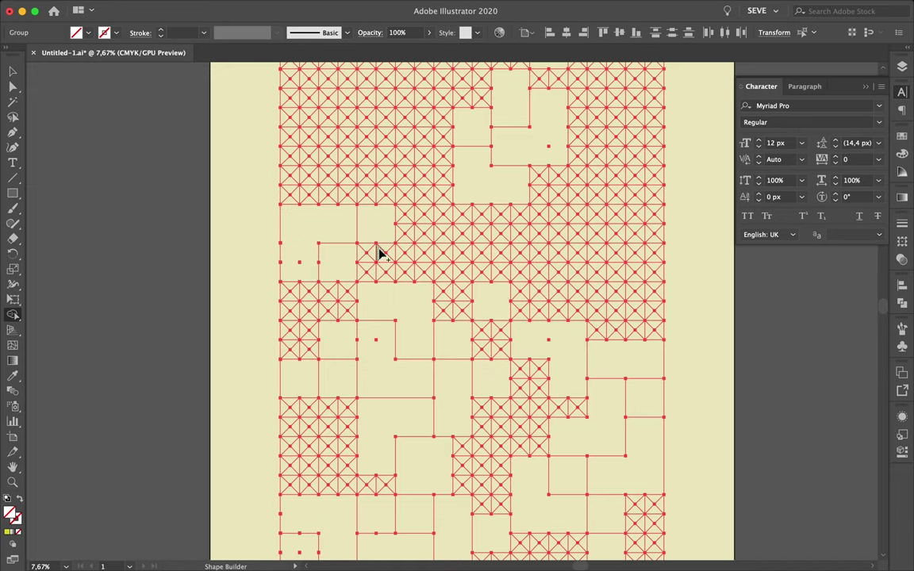
{"action": "mouse_move", "coordinate": [373, 252]}
{"action": "left_mouse_down"}
{"action": "mouse_move", "coordinate": [365, 276]}
{"action": "mouse_move", "coordinate": [403, 245]}
{"action": "mouse_move", "coordinate": [428, 258]}
{"action": "left_mouse_up"}
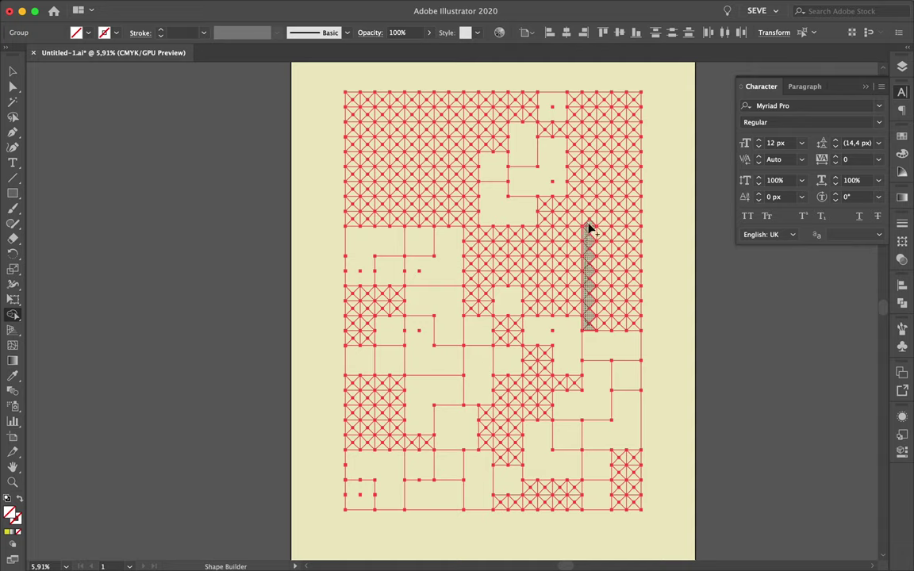
- Merge vertical and horizontal cell strips across the grid, plus two single crossed cells
{"action": "left_click_drag", "start_coordinate": [593, 286], "coordinate": [592, 326]}
{"action": "left_click_drag", "start_coordinate": [498, 383], "coordinate": [576, 382]}
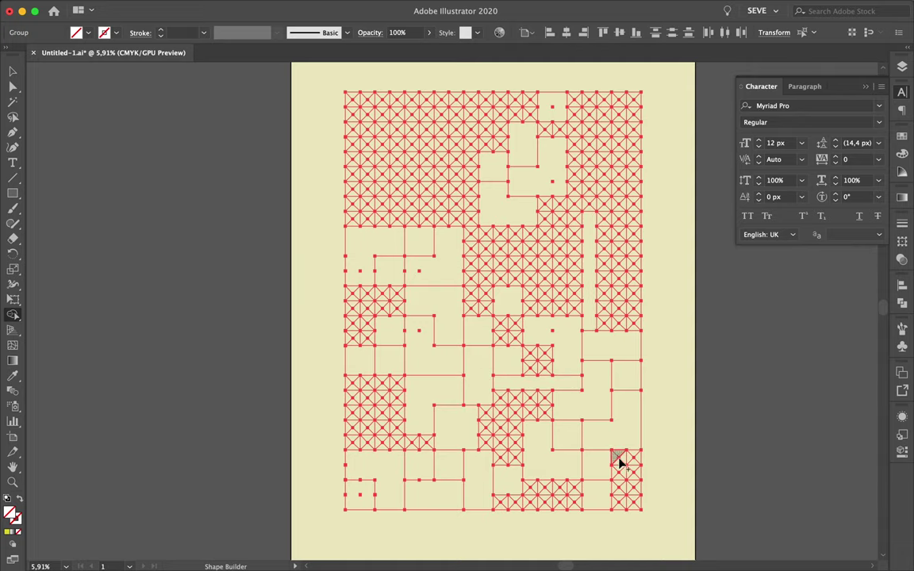
{"action": "left_click_drag", "start_coordinate": [618, 461], "coordinate": [621, 473]}
{"action": "left_click_drag", "start_coordinate": [375, 389], "coordinate": [396, 401]}
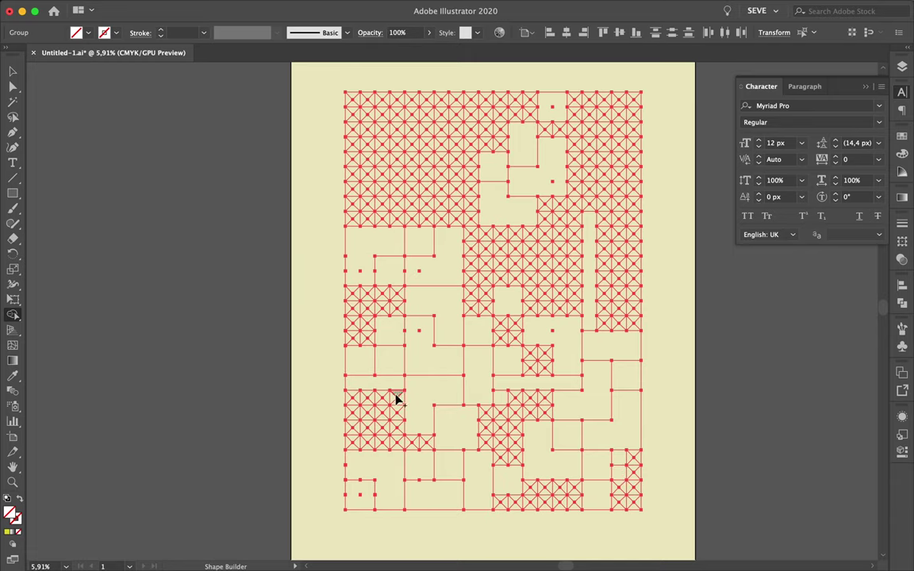
{"action": "left_click_drag", "start_coordinate": [399, 449], "coordinate": [398, 451]}
{"action": "left_click_drag", "start_coordinate": [366, 300], "coordinate": [370, 293]}
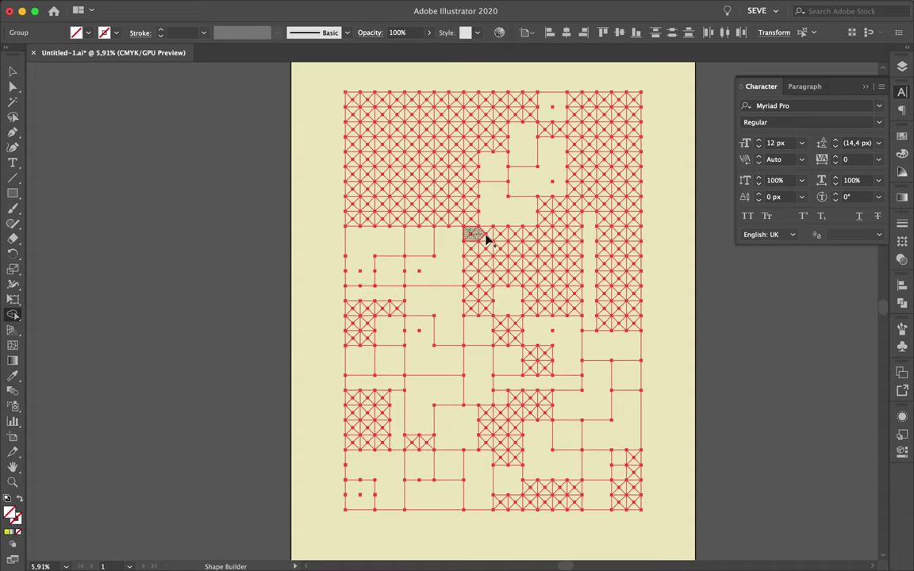
{"action": "left_click_drag", "start_coordinate": [487, 240], "coordinate": [560, 243]}
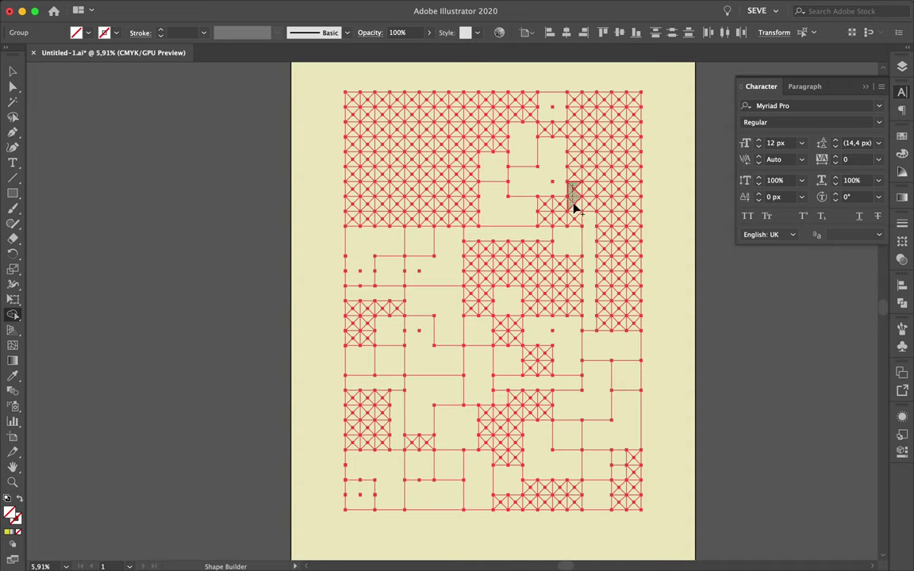
{"action": "left_click", "coordinate": [583, 190]}
{"action": "left_click", "coordinate": [559, 222]}
- Merge the top-left L cells, a tall column, upper-right L groups and the long right-side strip
{"action": "mouse_move", "coordinate": [356, 101]}
{"action": "left_mouse_down"}
{"action": "mouse_move", "coordinate": [356, 145]}
{"action": "mouse_move", "coordinate": [356, 127]}
{"action": "left_mouse_up"}
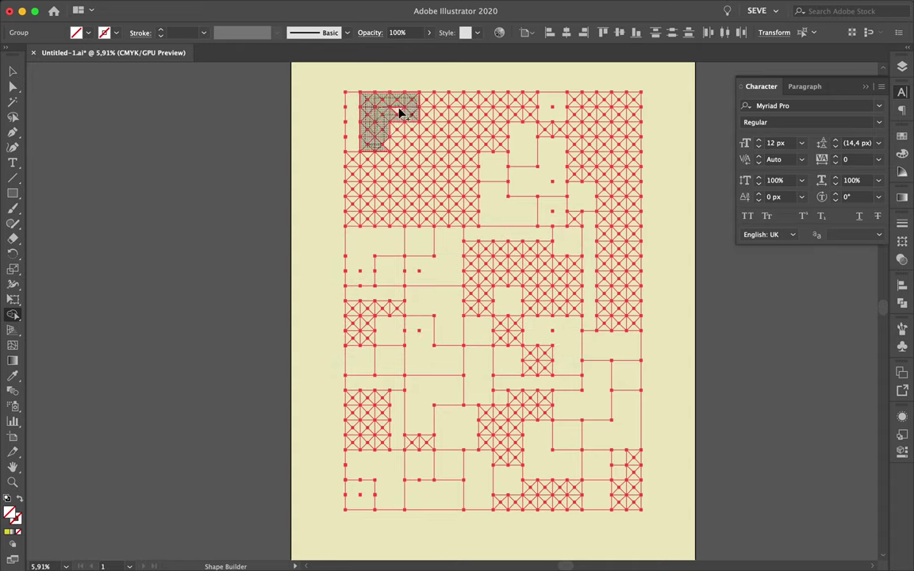
{"action": "mouse_move", "coordinate": [401, 113]}
{"action": "left_mouse_down"}
{"action": "mouse_move", "coordinate": [388, 145]}
{"action": "mouse_move", "coordinate": [402, 135]}
{"action": "left_mouse_up"}
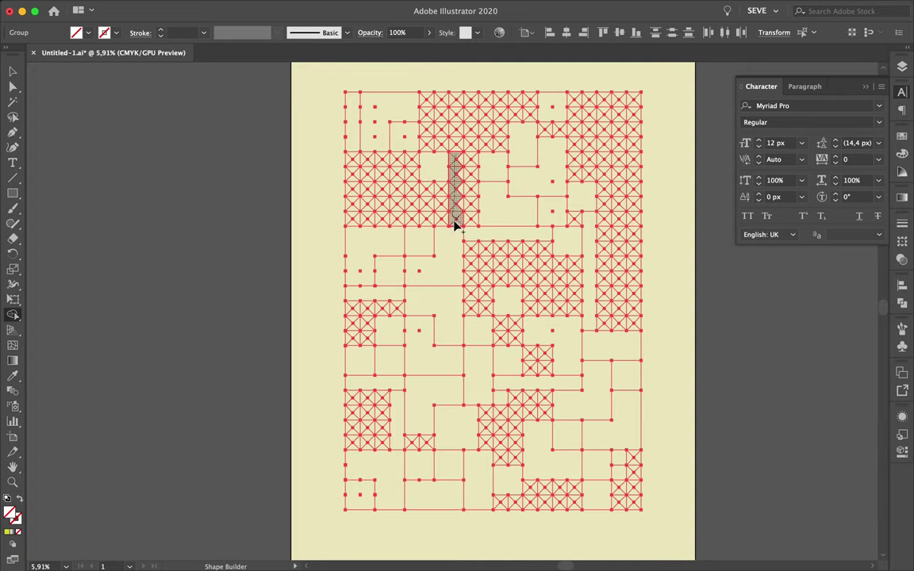
{"action": "left_click_drag", "start_coordinate": [457, 162], "coordinate": [497, 148]}
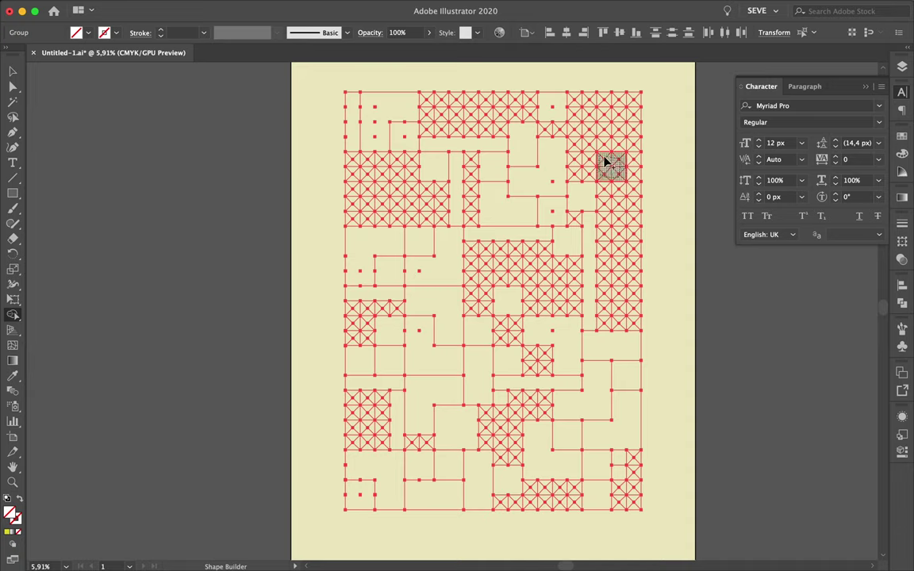
{"action": "left_click_drag", "start_coordinate": [612, 165], "coordinate": [588, 181]}
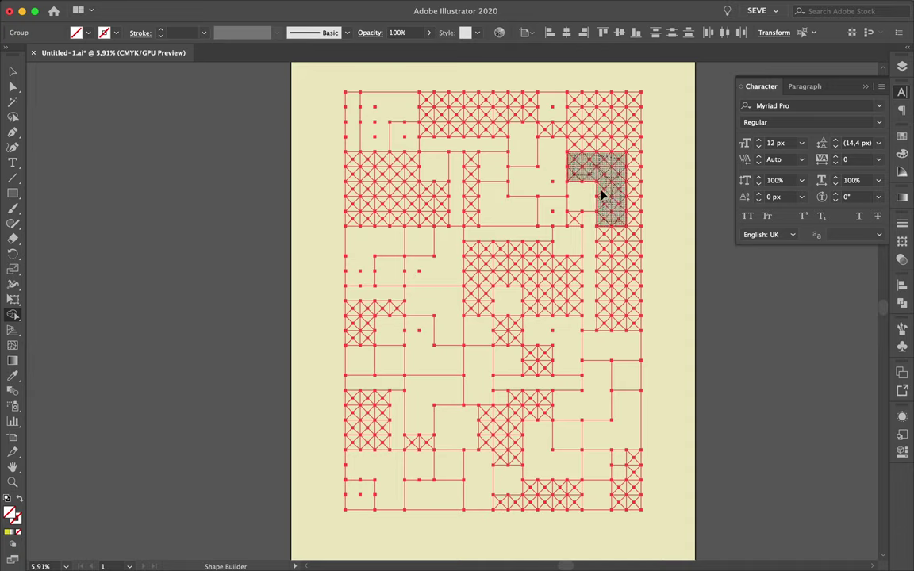
{"action": "left_click_drag", "start_coordinate": [623, 208], "coordinate": [602, 198]}
{"action": "mouse_move", "coordinate": [603, 261]}
{"action": "left_mouse_down"}
{"action": "mouse_move", "coordinate": [603, 287]}
{"action": "mouse_move", "coordinate": [638, 203]}
{"action": "left_mouse_up"}
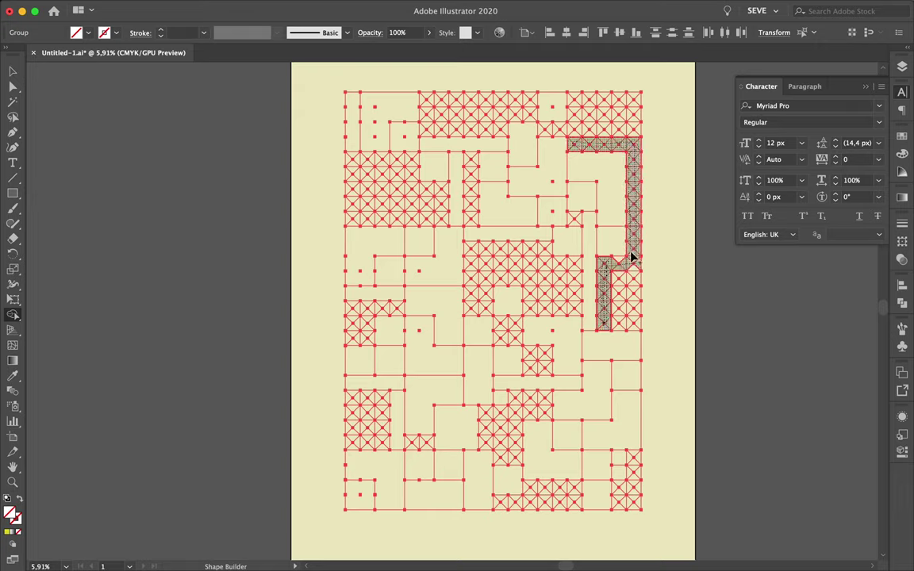
{"action": "left_click_drag", "start_coordinate": [632, 256], "coordinate": [637, 270]}
{"action": "mouse_move", "coordinate": [456, 158]}
{"action": "left_mouse_down"}
{"action": "mouse_move", "coordinate": [456, 218]}
{"action": "mouse_move", "coordinate": [432, 200]}
{"action": "mouse_move", "coordinate": [441, 225]}
{"action": "left_mouse_up"}
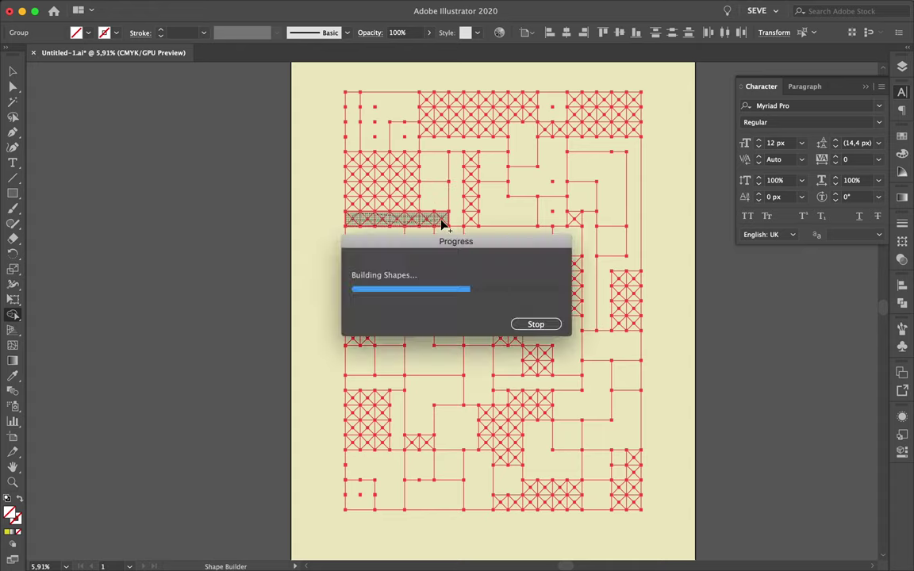
- With the Live Paint Bucket, fill seven grid regions yellow, including two L-shaped blocks
{"action": "key", "text": "v"}
{"action": "key", "text": "k"}
{"action": "left_click", "coordinate": [497, 207]}
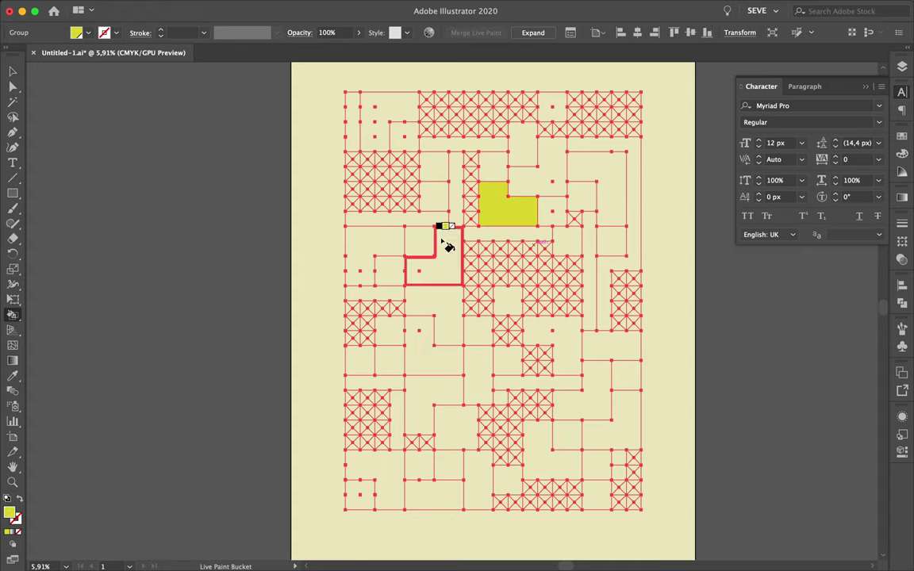
{"action": "left_click", "coordinate": [419, 242]}
{"action": "left_click", "coordinate": [375, 293]}
{"action": "left_click", "coordinate": [433, 357]}
{"action": "left_click", "coordinate": [555, 366]}
{"action": "left_click", "coordinate": [548, 465]}
{"action": "left_click", "coordinate": [450, 465]}
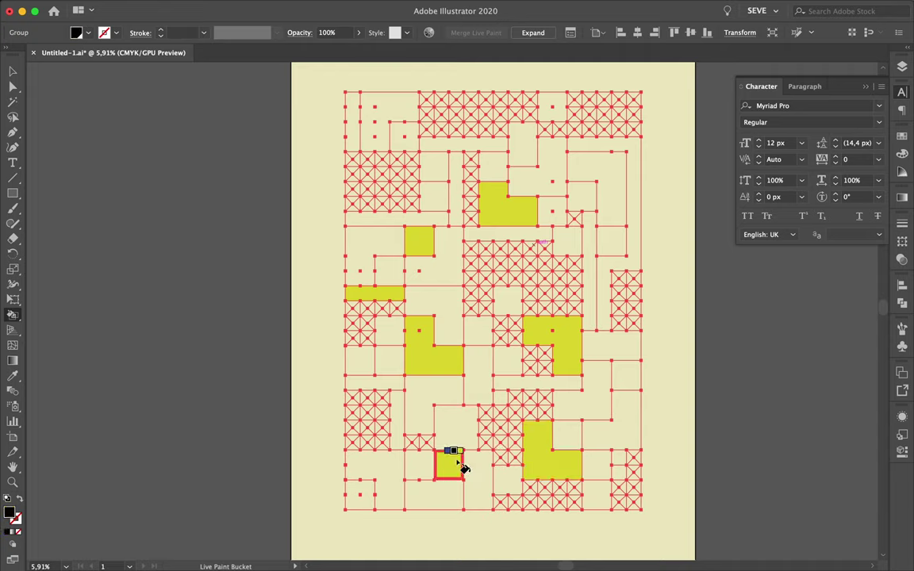
- Paint eight more grid cells and regions black, from the top cells to the bottom
{"action": "left_click", "coordinate": [419, 465]}
{"action": "left_click", "coordinate": [479, 380]}
{"action": "left_click", "coordinate": [583, 197]}
{"action": "left_click", "coordinate": [522, 144]}
{"action": "left_click", "coordinate": [404, 136]}
{"action": "left_click", "coordinate": [352, 120]}
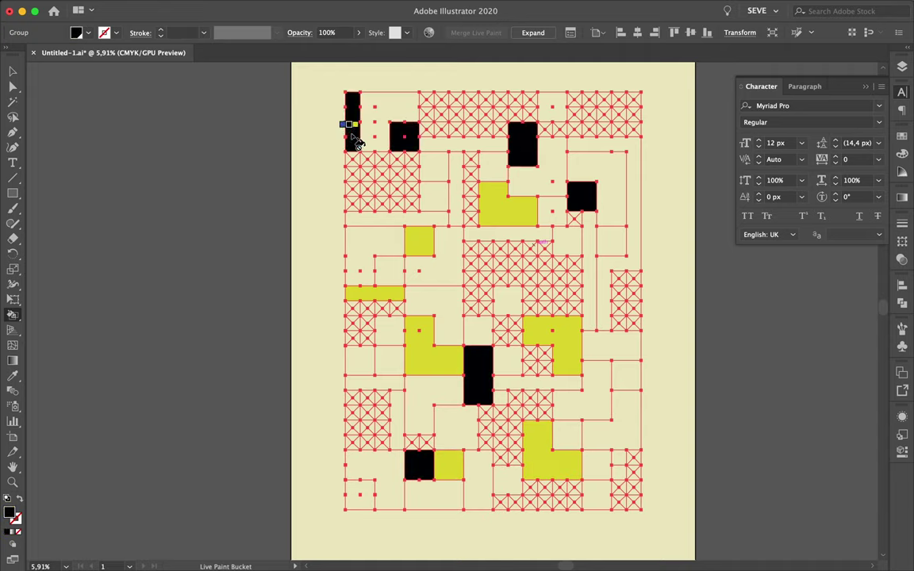
{"action": "left_click", "coordinate": [597, 388]}
{"action": "left_click", "coordinate": [597, 494]}
- Fill seven regions blue, including the bottom-right cells, middle block and top-left region
{"action": "key", "text": "Left"}
{"action": "left_click", "coordinate": [597, 465]}
{"action": "left_click", "coordinate": [456, 427]}
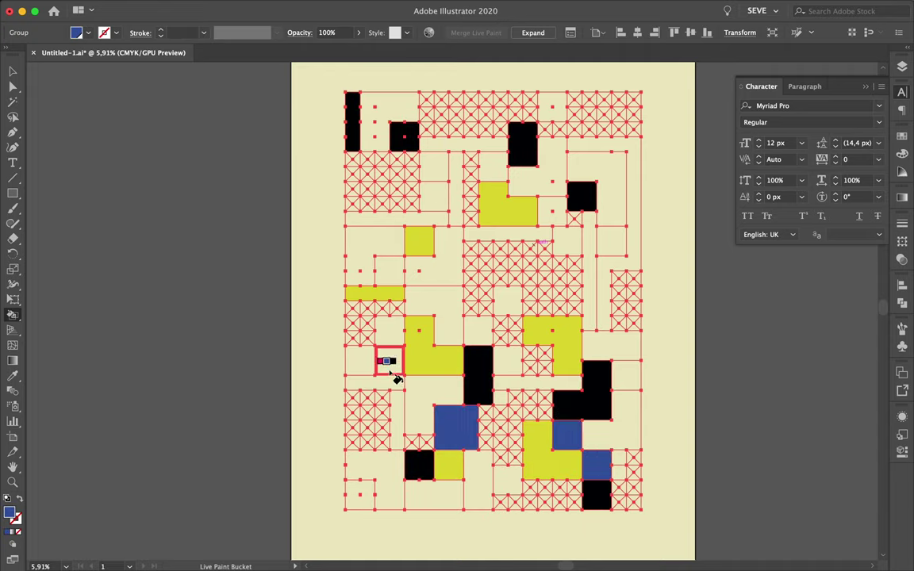
{"action": "left_click", "coordinate": [389, 361]}
{"action": "left_click", "coordinate": [365, 254]}
{"action": "left_click", "coordinate": [434, 196]}
{"action": "left_click", "coordinate": [375, 119]}
{"action": "left_click", "coordinate": [535, 183]}
- Paint about a dozen regions red, including the bottom-left and top-right L shapes
{"action": "key", "text": "Left"}
{"action": "left_click", "coordinate": [492, 166]}
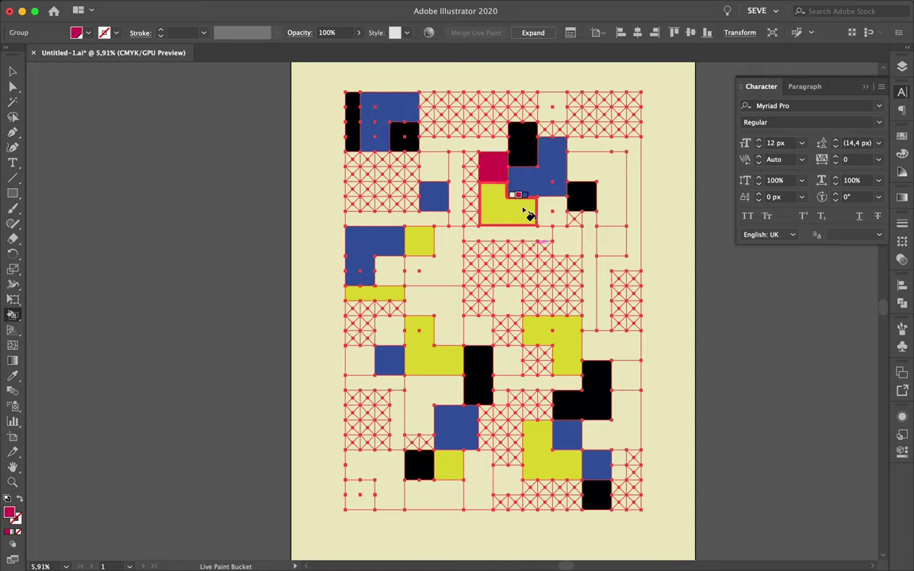
{"action": "left_click", "coordinate": [508, 232]}
{"action": "left_click", "coordinate": [389, 270]}
{"action": "left_click", "coordinate": [434, 310]}
{"action": "left_click", "coordinate": [359, 361]}
{"action": "left_click", "coordinate": [434, 397]}
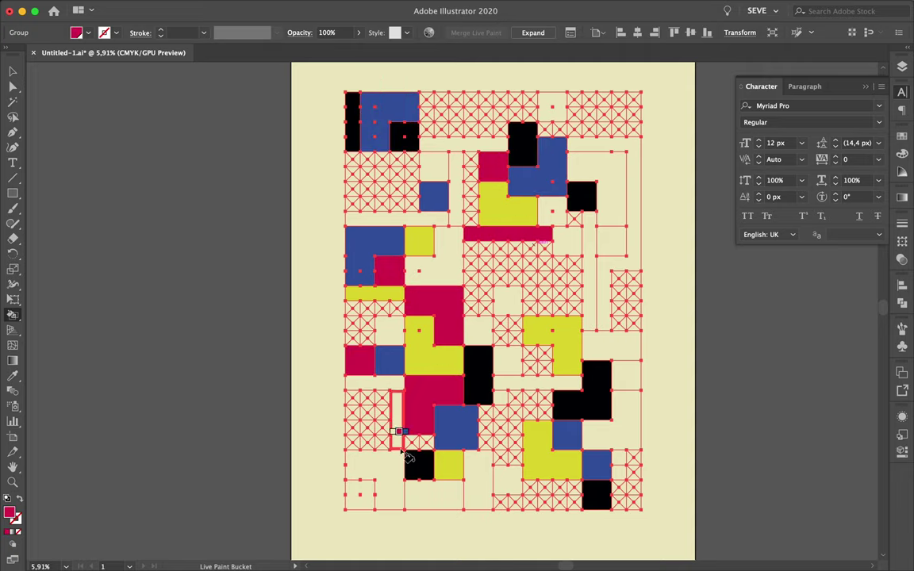
{"action": "left_click", "coordinate": [373, 477]}
{"action": "left_click", "coordinate": [555, 383]}
{"action": "left_click", "coordinate": [603, 353]}
{"action": "left_click", "coordinate": [612, 218]}
{"action": "left_click", "coordinate": [548, 101]}
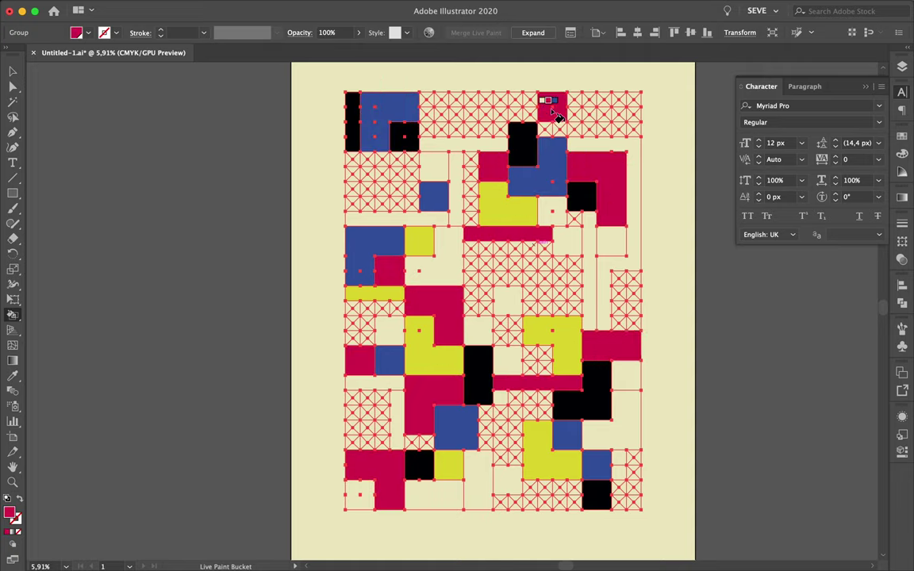
{"action": "left_click", "coordinate": [437, 166]}
- Colour the upper strips and right-side cells in alternating yellow, black and blue
{"action": "key", "text": "Right"}
{"action": "key", "text": "Right"}
{"action": "key", "text": "Right"}
{"action": "left_click", "coordinate": [441, 144]}
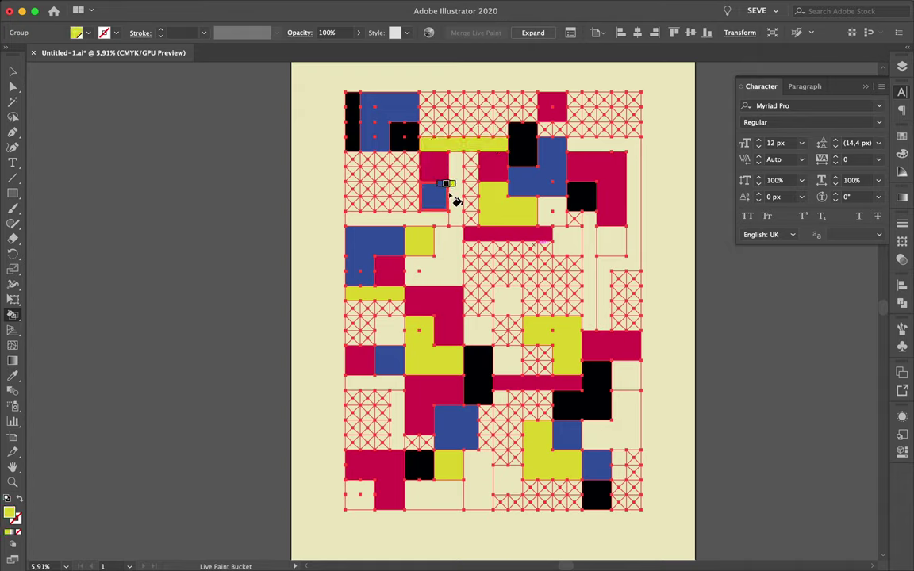
{"action": "key", "text": "Left"}
{"action": "left_click", "coordinate": [440, 216]}
{"action": "key", "text": "Left"}
{"action": "left_click", "coordinate": [453, 238]}
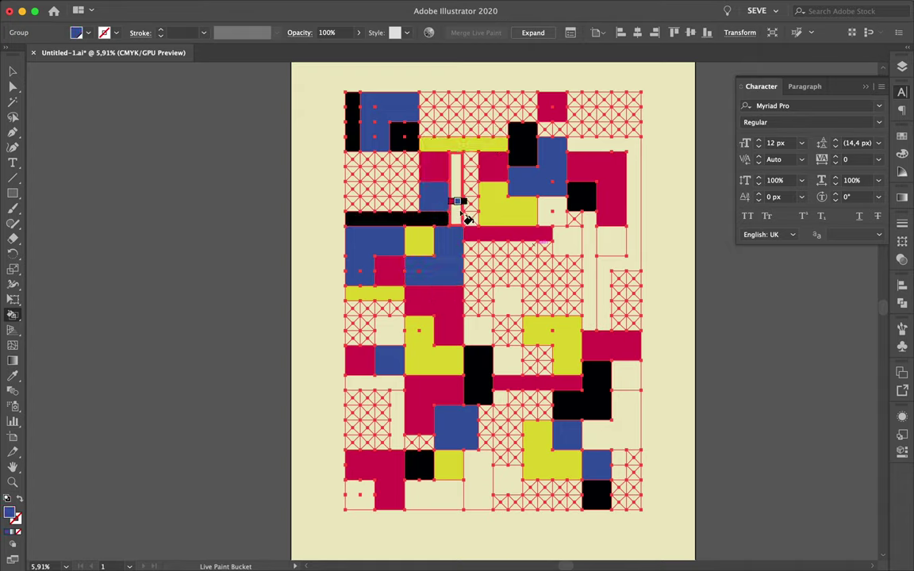
{"action": "left_click", "coordinate": [463, 216]}
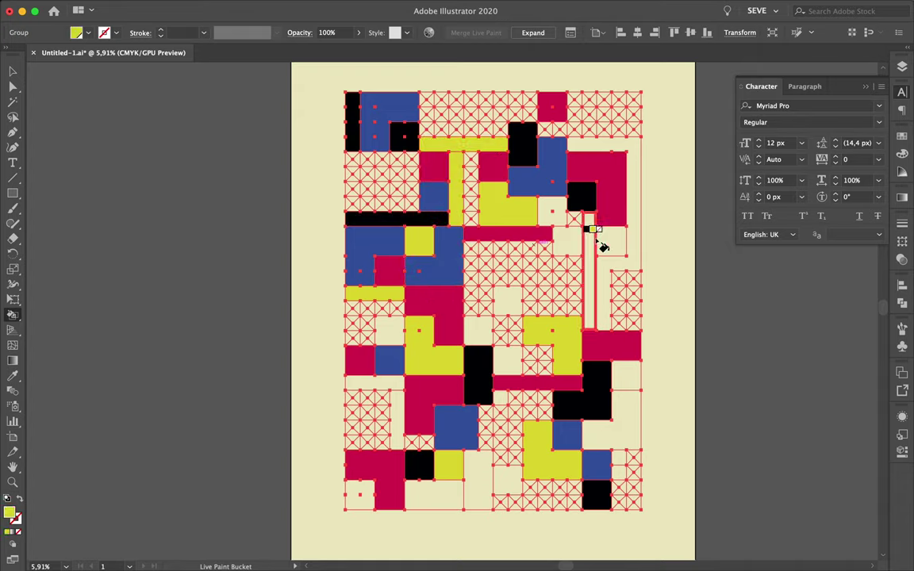
{"action": "key", "text": "Right"}
{"action": "key", "text": "Right"}
{"action": "left_click", "coordinate": [556, 211]}
{"action": "key", "text": "Right"}
{"action": "left_click", "coordinate": [577, 245]}
{"action": "key", "text": "Left"}
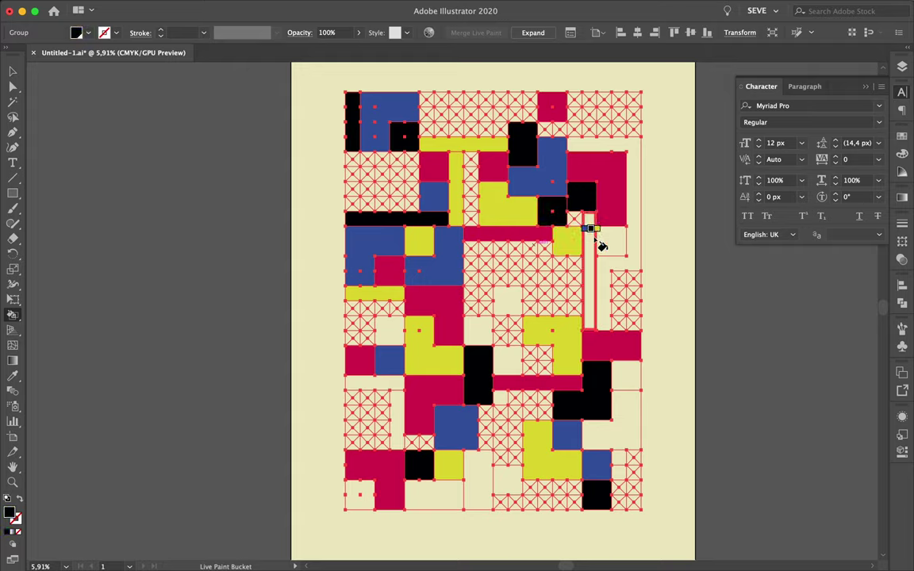
{"action": "key", "text": "Right"}
{"action": "left_click", "coordinate": [606, 239]}
{"action": "key", "text": "Right"}
{"action": "left_click", "coordinate": [611, 270]}
{"action": "left_click", "coordinate": [619, 392]}
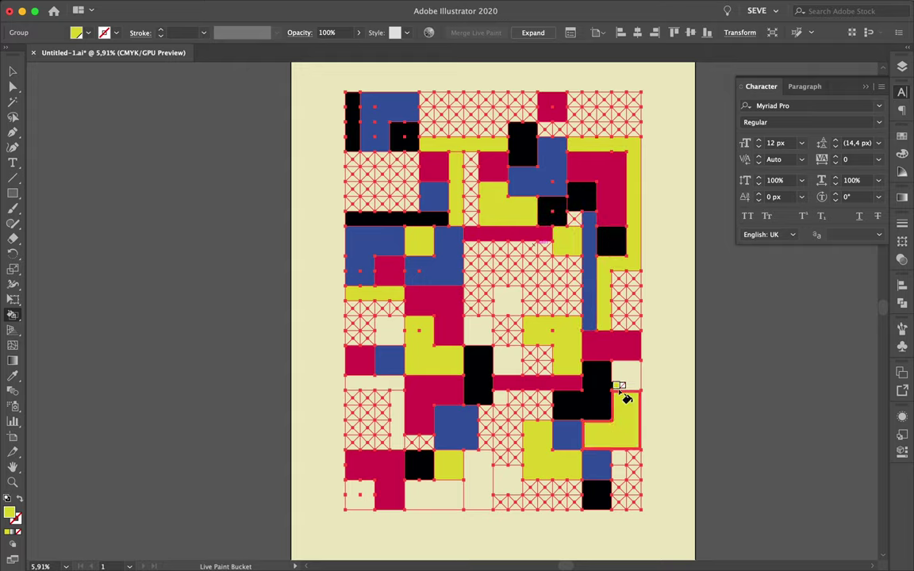
- Fill the remaining bottom, left and central cells in blue, red, black and yellow
{"action": "key", "text": "Left"}
{"action": "key", "text": "Left"}
{"action": "left_click", "coordinate": [627, 375]}
{"action": "left_click", "coordinate": [358, 496]}
{"action": "left_click", "coordinate": [435, 496]}
{"action": "key", "text": "Left"}
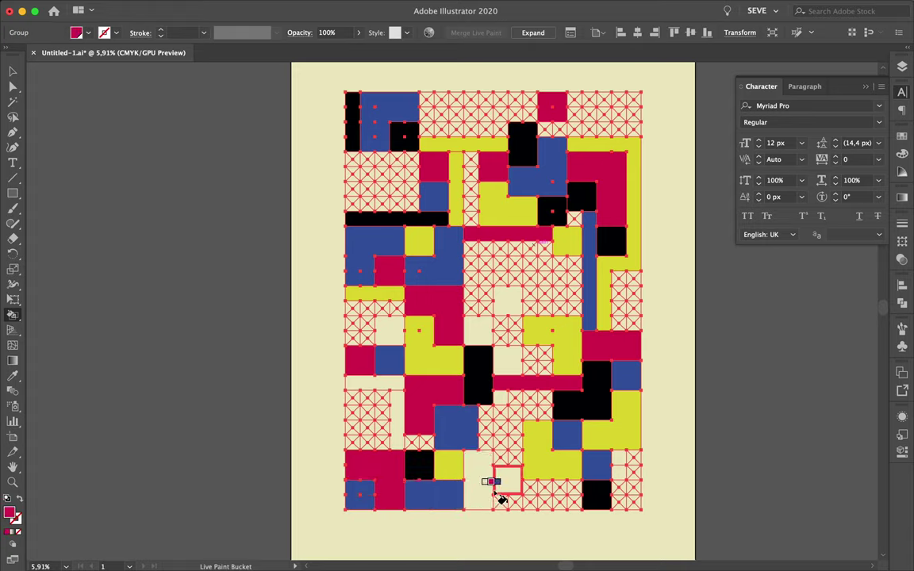
{"action": "left_click", "coordinate": [479, 483]}
{"action": "key", "text": "Right"}
{"action": "left_click", "coordinate": [508, 481]}
{"action": "left_click", "coordinate": [397, 419]}
{"action": "left_click", "coordinate": [389, 329]}
{"action": "key", "text": "Left"}
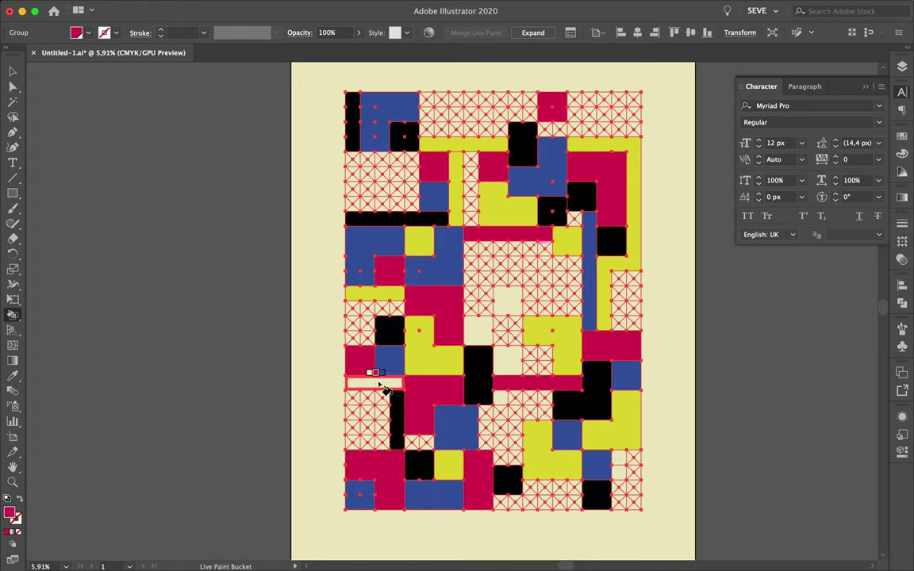
{"action": "key", "text": "Left"}
{"action": "key", "text": "Left"}
{"action": "left_click", "coordinate": [381, 385]}
{"action": "left_click", "coordinate": [508, 361]}
{"action": "key", "text": "Left"}
{"action": "key", "text": "Left"}
{"action": "left_click", "coordinate": [479, 330]}
{"action": "left_click", "coordinate": [512, 302]}
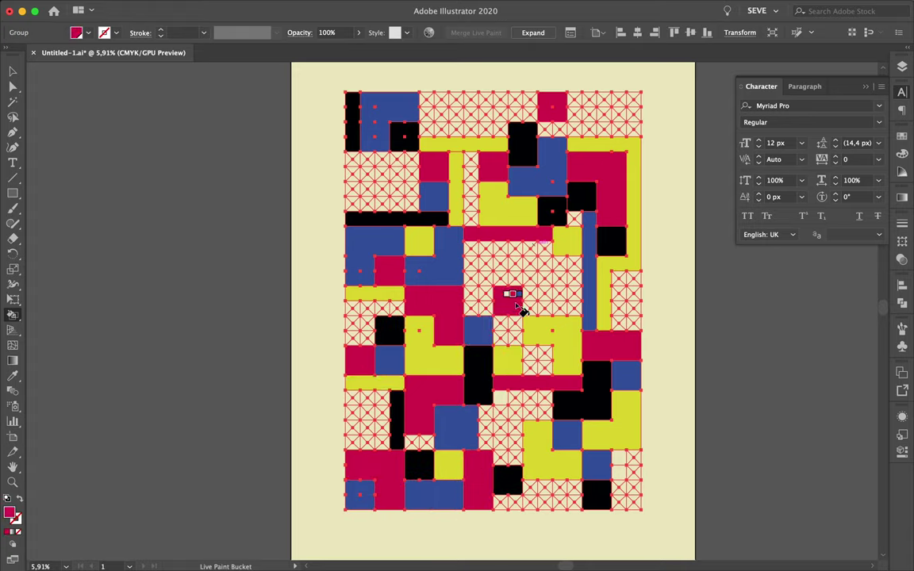
- Select the painted grid and expand it with Object > Expand
{"action": "key", "text": "v"}
{"action": "left_click", "coordinate": [155, 10]}
{"action": "left_click", "coordinate": [163, 144]}
{"action": "key", "text": "Return"}
{"action": "left_click", "coordinate": [247, 303]}
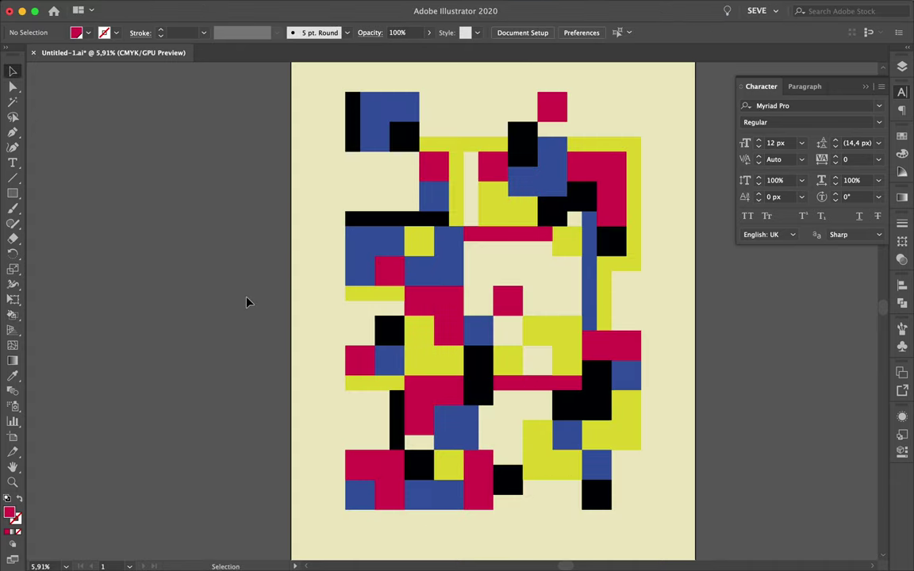
{"action": "scroll", "coordinate": [271, 270], "scroll_direction": "down", "scroll_amount": 2}
{"action": "left_click", "coordinate": [339, 173]}
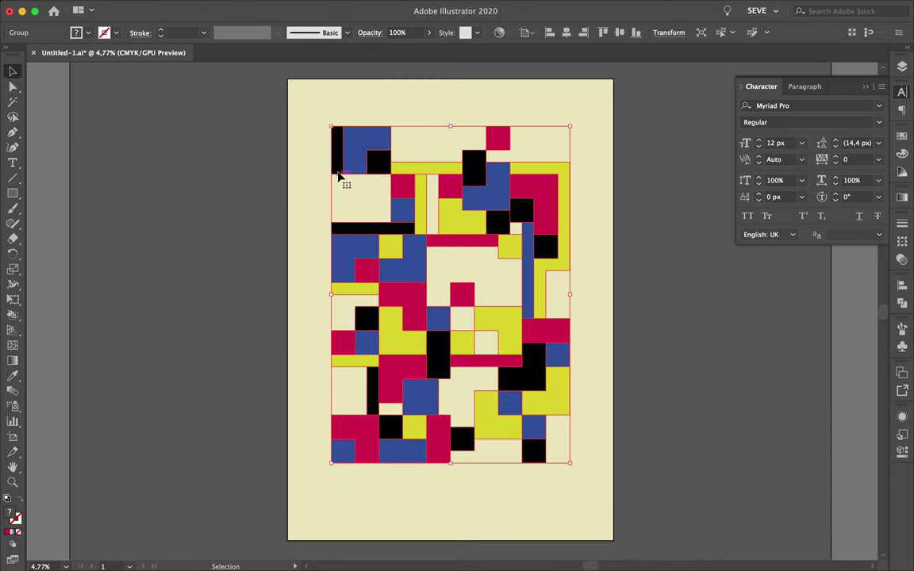
{"action": "key", "text": "k"}
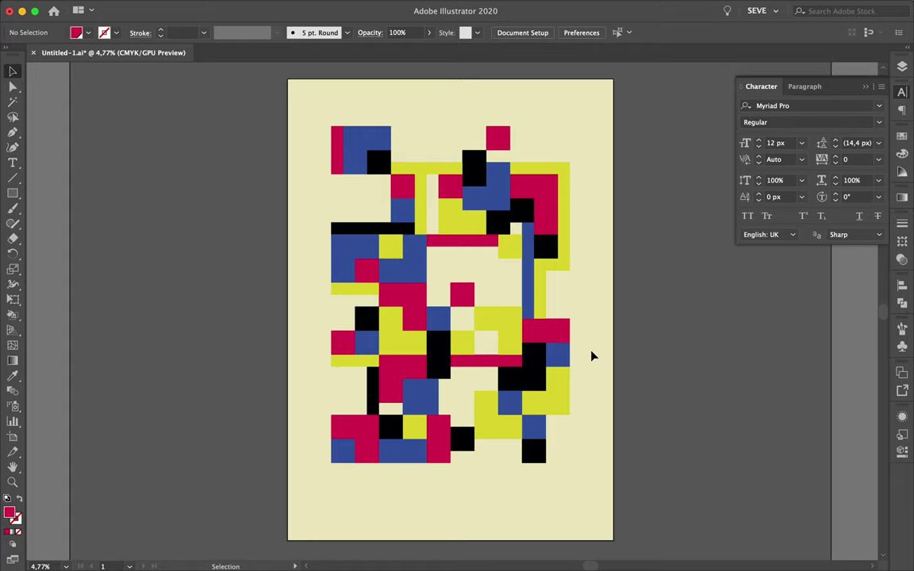
{"action": "scroll", "coordinate": [629, 366], "scroll_direction": "down", "scroll_amount": 1, "text": "alt"}
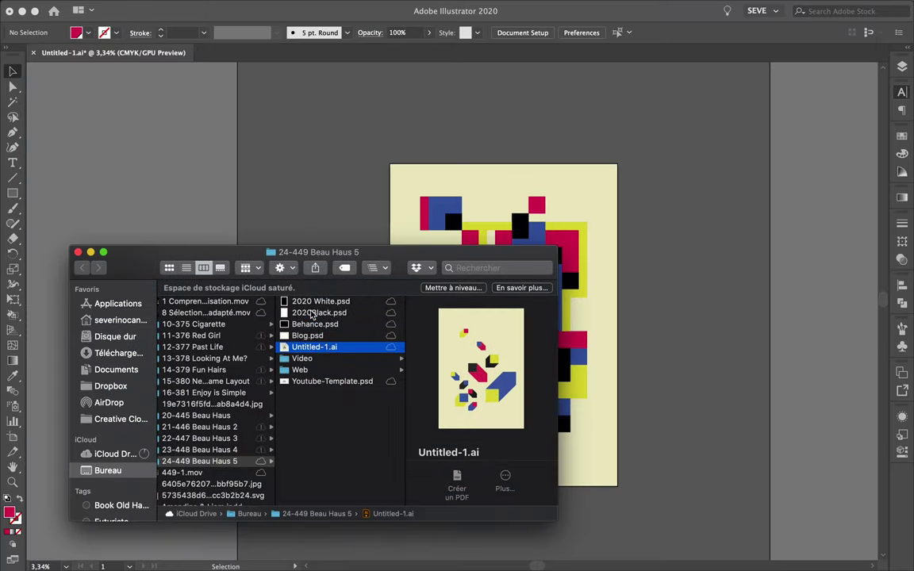
{"action": "left_click", "coordinate": [314, 313]}
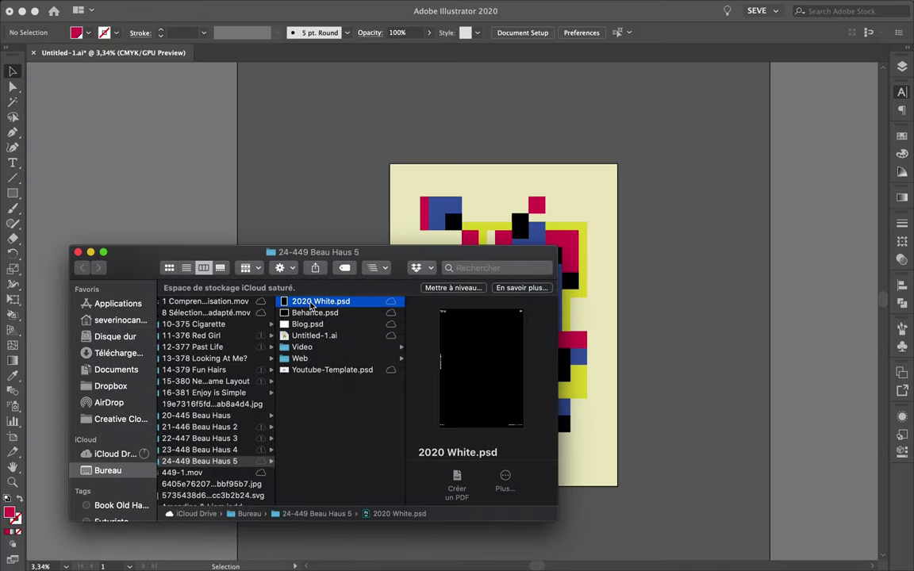
{"action": "left_click", "coordinate": [494, 127]}
{"action": "left_click_drag", "start_coordinate": [373, 146], "coordinate": [653, 506]}
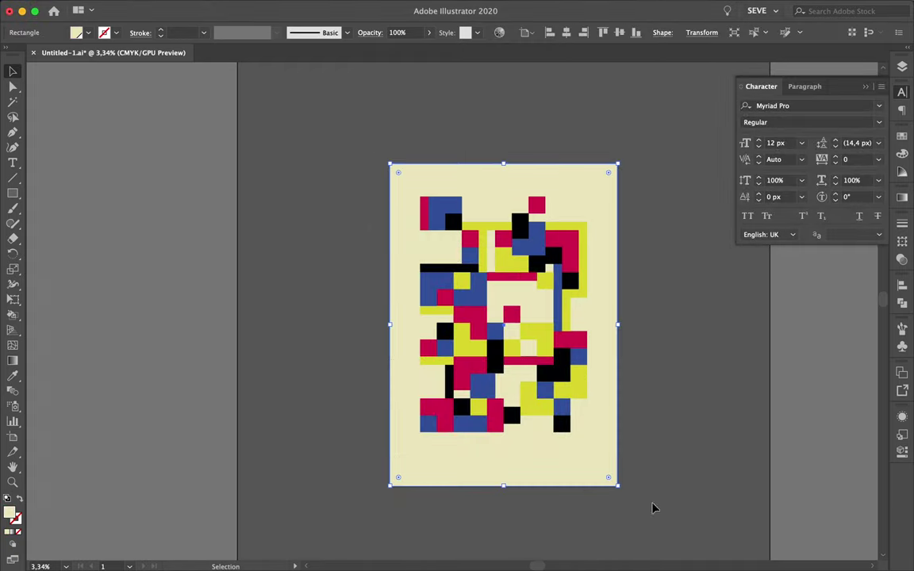
{"action": "scroll", "coordinate": [622, 316], "scroll_direction": "up", "scroll_amount": 3}
{"action": "left_click", "coordinate": [651, 314]}
{"action": "scroll", "coordinate": [651, 315], "scroll_direction": "up", "scroll_amount": 2}
{"action": "scroll", "coordinate": [650, 315], "scroll_direction": "left", "scroll_amount": 2}
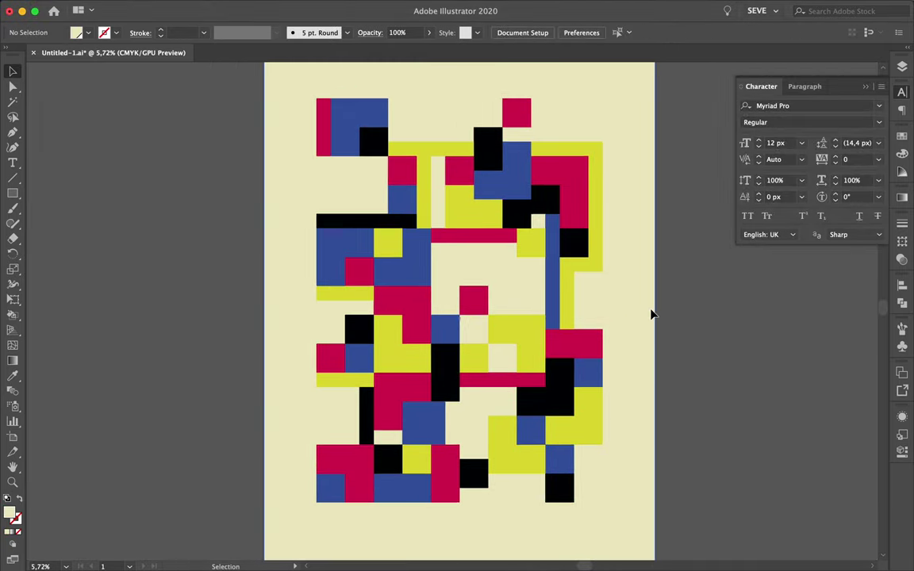
{"action": "mouse_move", "coordinate": [425, 556]}
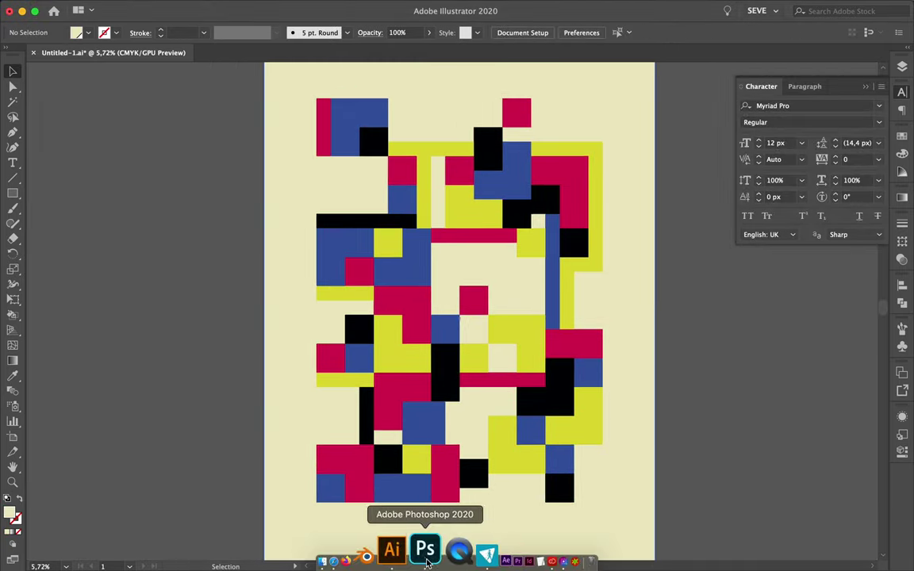
{"action": "scroll", "coordinate": [490, 292], "scroll_direction": "down", "scroll_amount": 3}
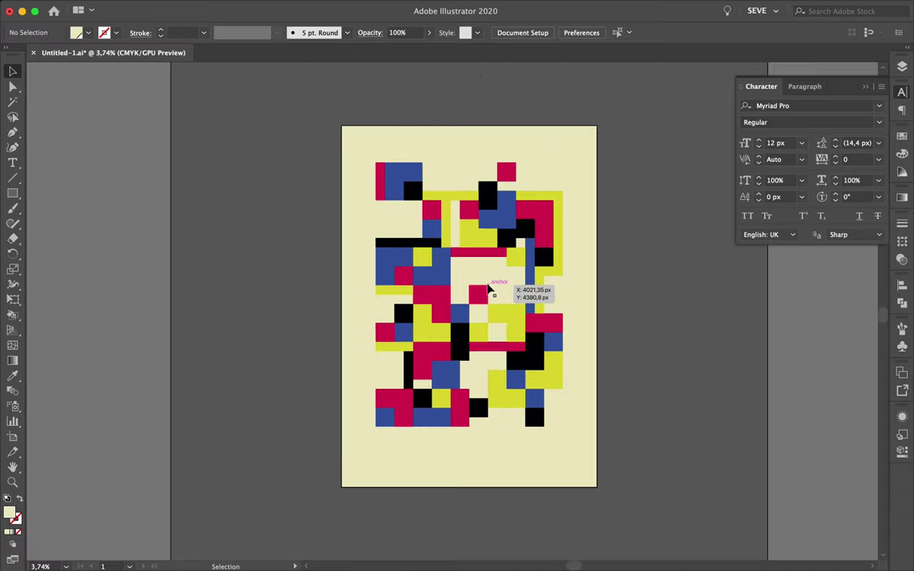
{"action": "scroll", "coordinate": [556, 254], "scroll_direction": "up", "scroll_amount": 2}
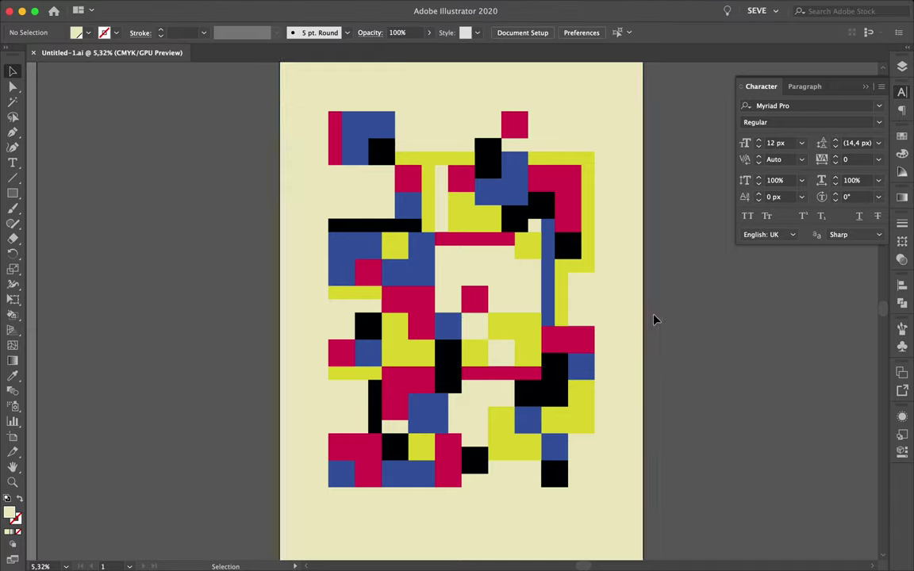
- Copy the block artwork and paste it into the 2020 White.psd template as a Smart Object
{"action": "key", "text": "super+a"}
{"action": "key", "text": "super+c"}
{"action": "key", "text": "super+Tab"}
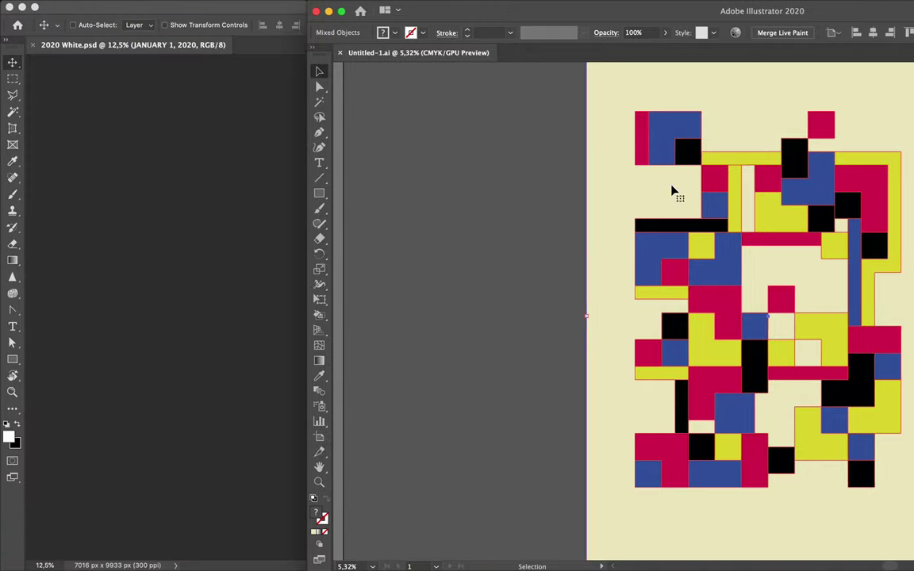
{"action": "key", "text": "super+v"}
{"action": "key", "text": "Return"}
- Move the artwork layer down and delete the old Rectangle 1 and Layer 0 layers
{"action": "left_click_drag", "start_coordinate": [826, 201], "coordinate": [808, 332]}
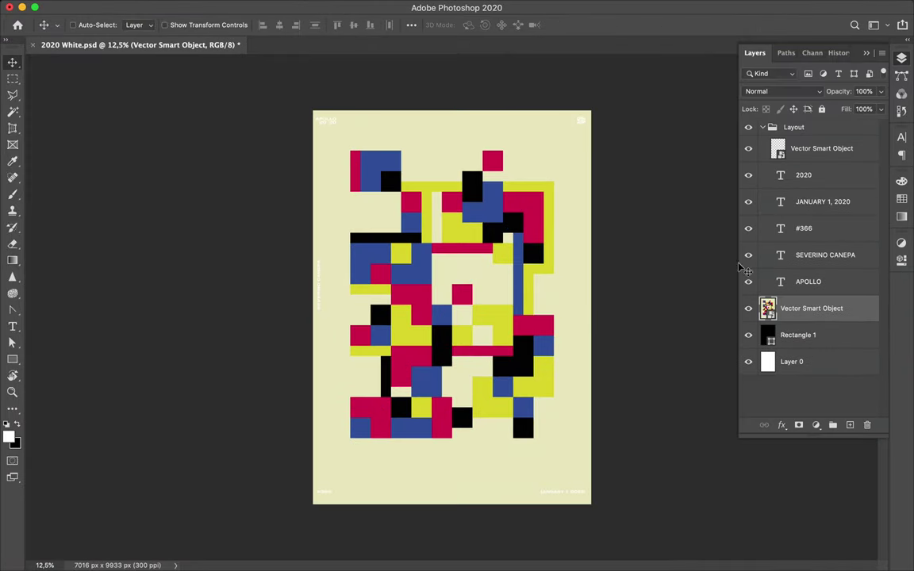
{"action": "left_click", "coordinate": [810, 335]}
{"action": "left_click", "coordinate": [808, 363], "text": "shift"}
{"action": "key", "text": "Delete"}
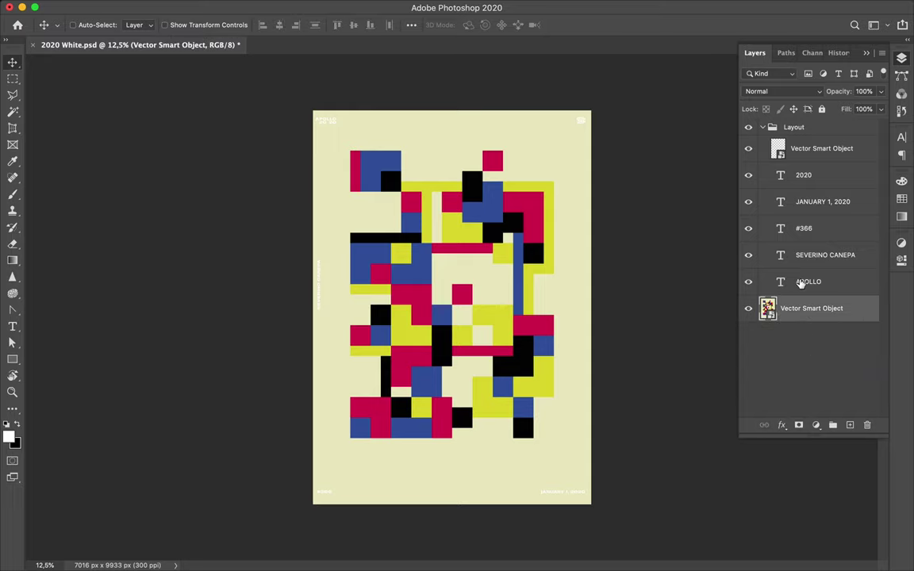
- Make the text layers from APOLLO up to 2020 black
{"action": "left_click", "coordinate": [809, 283]}
{"action": "left_click", "coordinate": [793, 176], "text": "shift"}
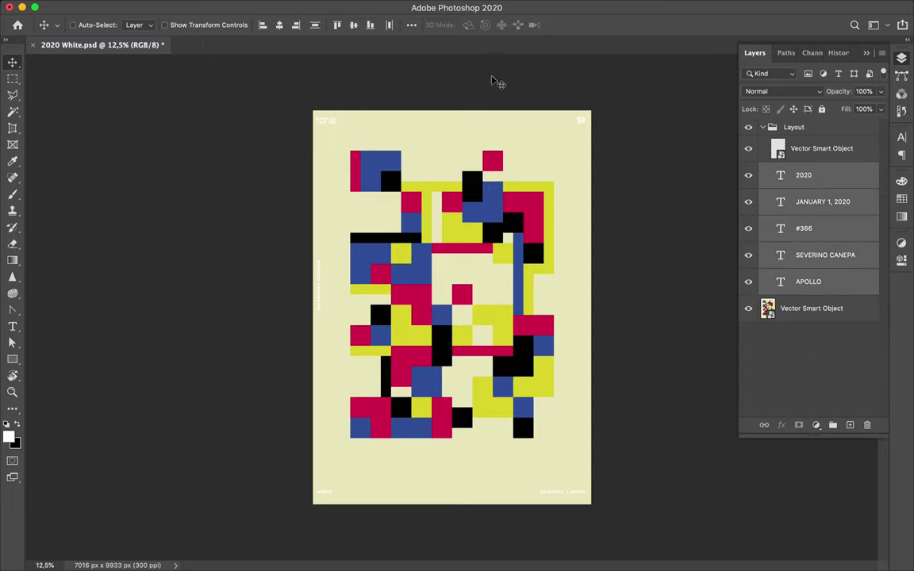
{"action": "key", "text": "t"}
{"action": "left_click", "coordinate": [516, 25]}
{"action": "left_click", "coordinate": [512, 229]}
{"action": "left_click", "coordinate": [813, 350]}
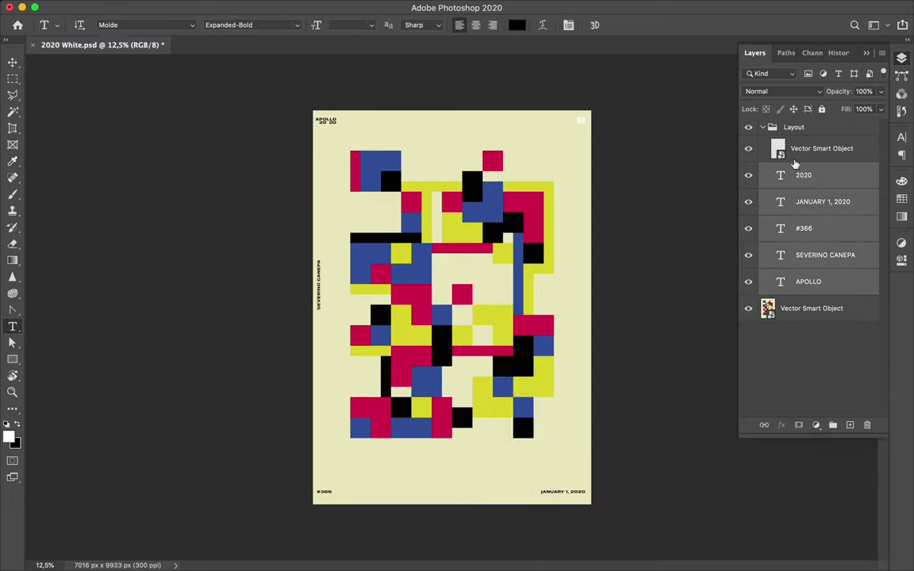
- Add a new layer with black foreground above the top smart object, then delete that old smart object
{"action": "left_click", "coordinate": [850, 424]}
{"action": "key", "text": "b"}
{"action": "left_click", "coordinate": [526, 210], "text": "alt"}
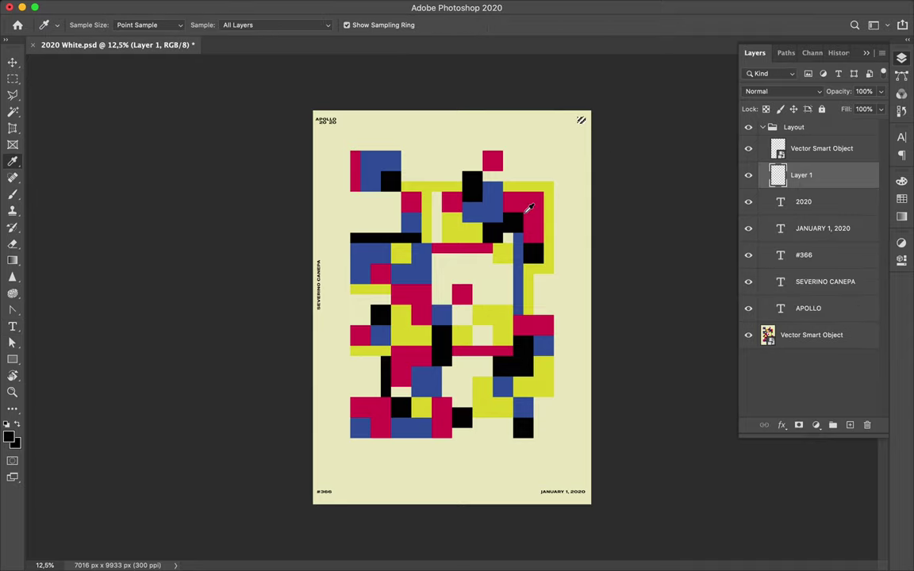
{"action": "left_click_drag", "start_coordinate": [853, 182], "coordinate": [837, 147]}
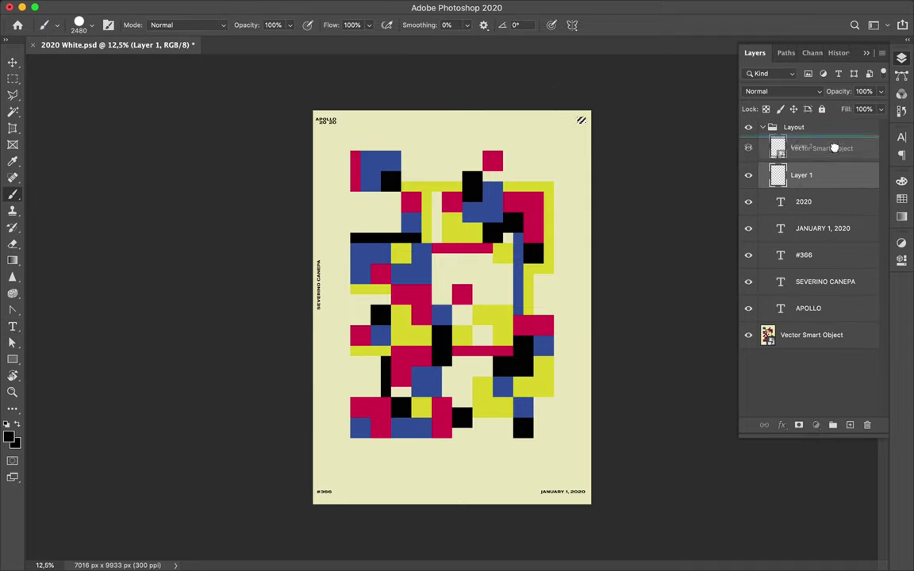
{"action": "key", "text": "m"}
{"action": "key", "text": "v"}
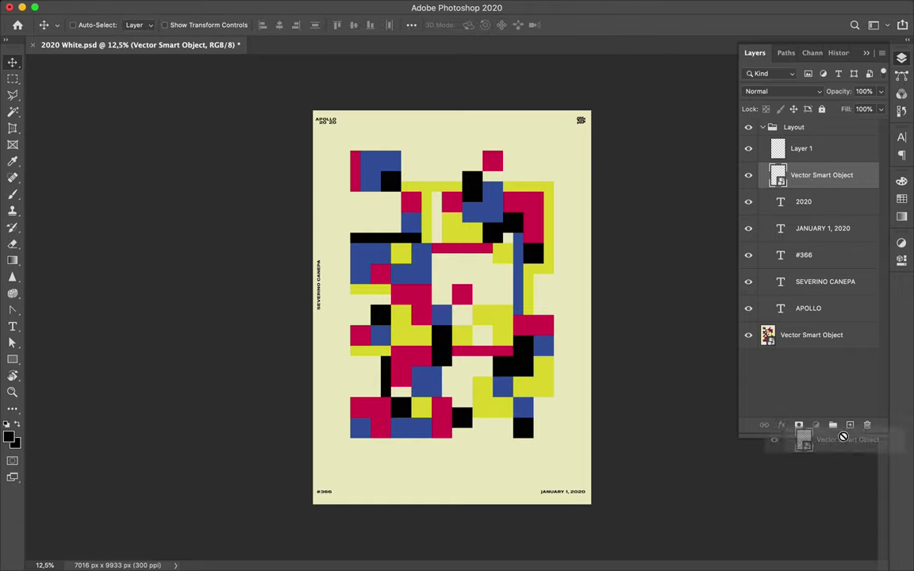
{"action": "key", "text": "BackSpace"}
- Change the #366 caption to #449
{"action": "scroll", "coordinate": [453, 340], "scroll_direction": "up", "scroll_amount": 5}
{"action": "scroll", "coordinate": [262, 421], "scroll_direction": "down", "scroll_amount": 5}
{"action": "double_click", "coordinate": [236, 367]}
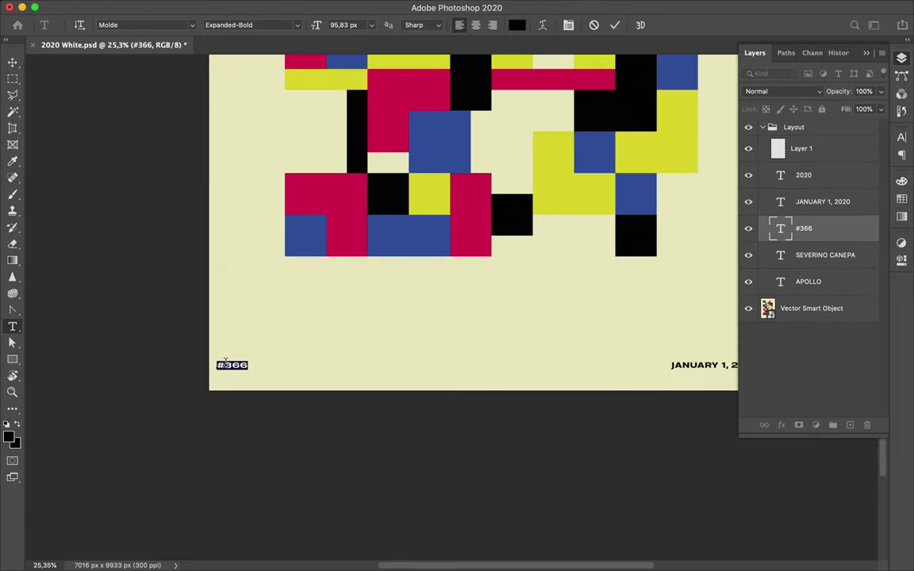
{"action": "type", "text": "449"}
{"action": "scroll", "coordinate": [310, 374], "scroll_direction": "right", "scroll_amount": 5}
- Change the date caption from JANUARY 1, 2020 to MARCH 24, 2020
{"action": "double_click", "coordinate": [564, 365]}
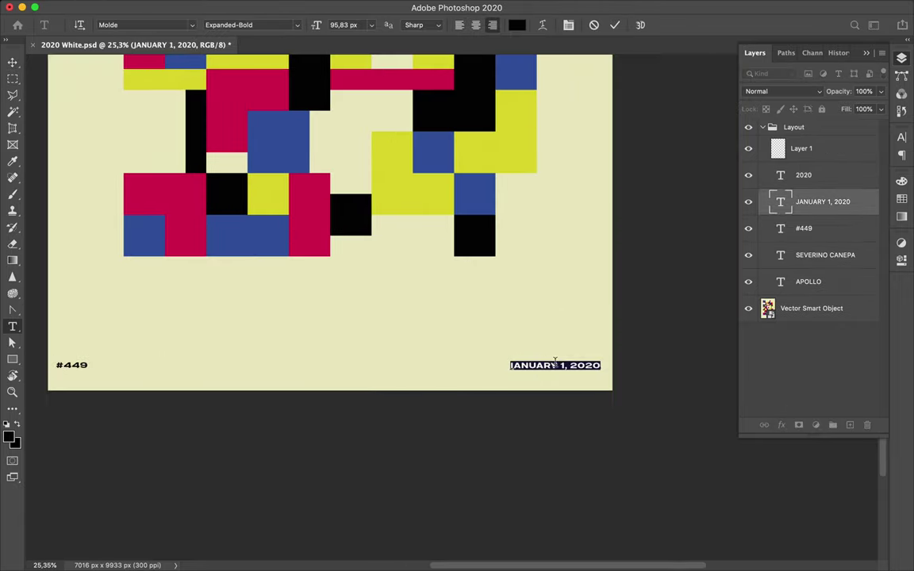
{"action": "left_click", "coordinate": [564, 365]}
{"action": "left_click_drag", "start_coordinate": [564, 365], "coordinate": [512, 371]}
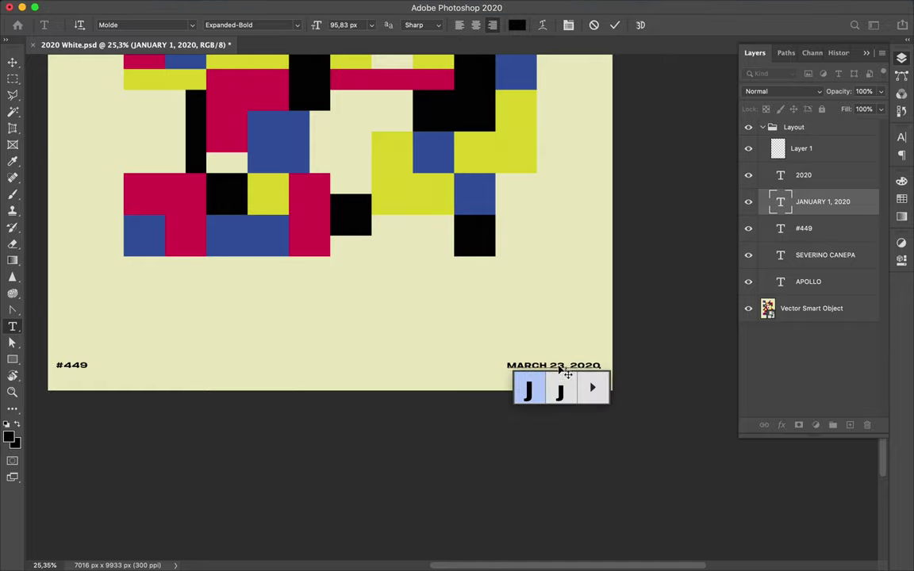
{"action": "left_click", "coordinate": [561, 364]}
{"action": "key", "text": "Escape"}
- Duplicate the artwork smart object layer
{"action": "key", "text": "v"}
{"action": "scroll", "coordinate": [561, 366], "scroll_direction": "down", "scroll_amount": 2}
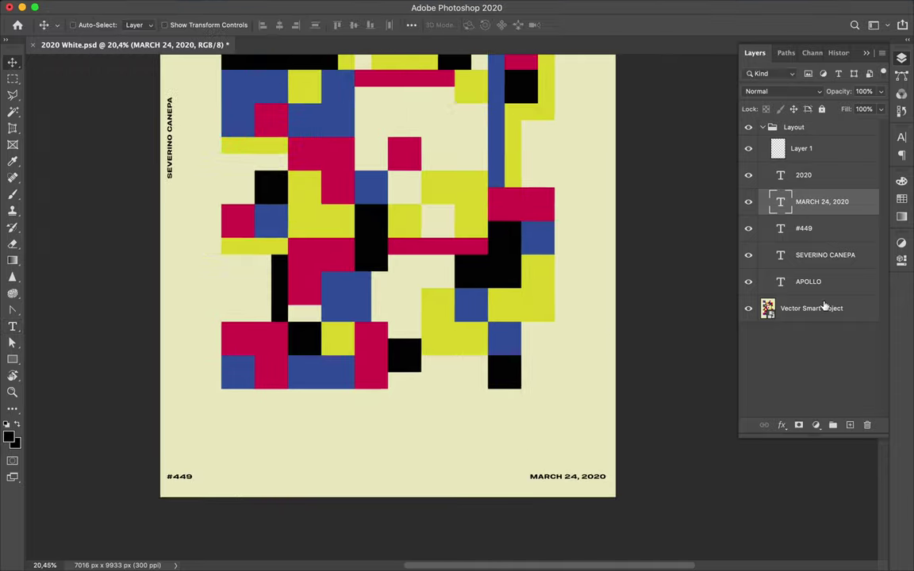
{"action": "left_click", "coordinate": [797, 308]}
{"action": "key", "text": "ctrl+j"}
{"action": "left_click", "coordinate": [781, 91]}
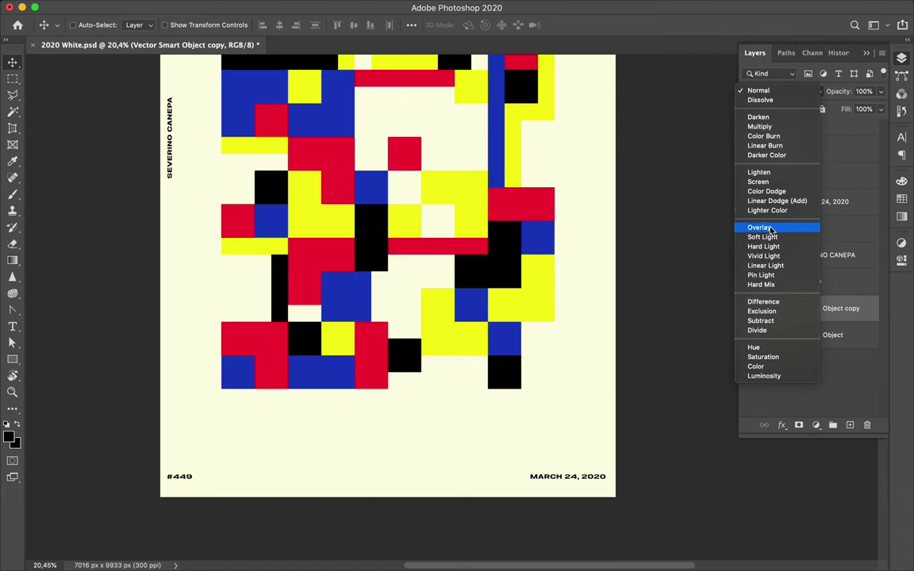
- Set the artwork copy to Overlay blending and apply the Add Noise filter
{"action": "left_click", "coordinate": [770, 228]}
{"action": "left_click", "coordinate": [297, 7]}
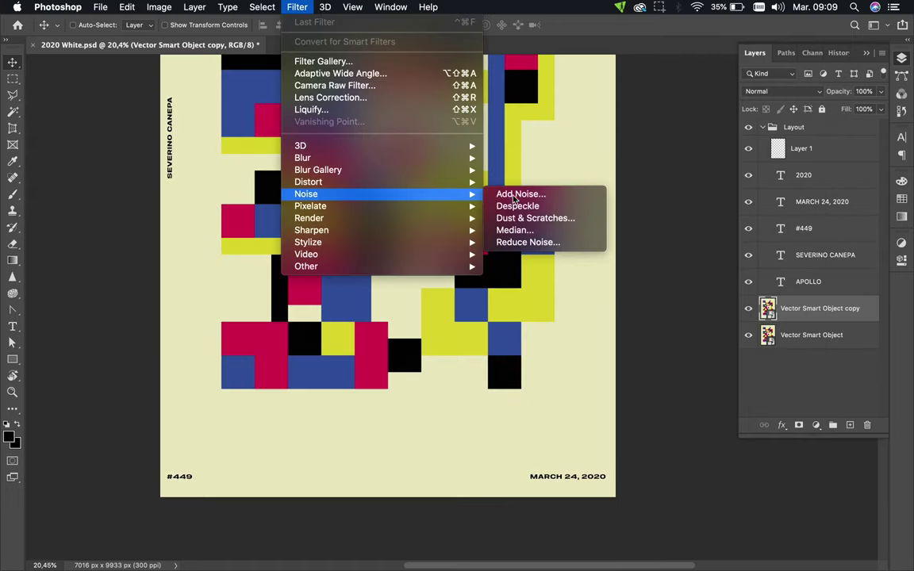
{"action": "left_click", "coordinate": [521, 193]}
{"action": "key", "text": "Return"}
{"action": "left_click", "coordinate": [818, 92]}
{"action": "left_click", "coordinate": [762, 226]}
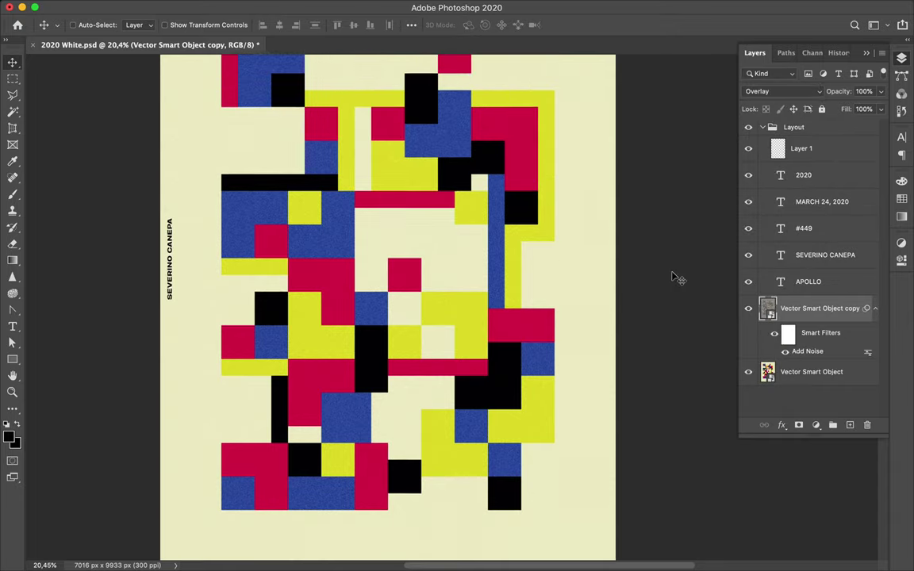
- Lower the copy layer's fill to 7% and save the poster
{"action": "scroll", "coordinate": [521, 230], "scroll_direction": "up", "scroll_amount": 5}
{"action": "left_click", "coordinate": [881, 110]}
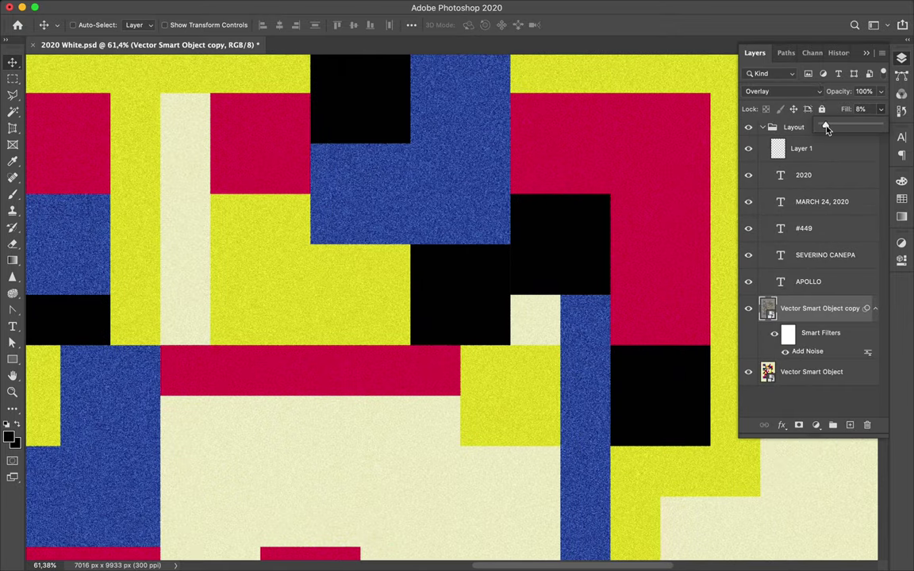
{"action": "left_click", "coordinate": [826, 125]}
{"action": "scroll", "coordinate": [611, 408], "scroll_direction": "down", "scroll_amount": 2}
{"action": "scroll", "coordinate": [633, 390], "scroll_direction": "down", "scroll_amount": 4}
{"action": "scroll", "coordinate": [632, 390], "scroll_direction": "down", "scroll_amount": 2}
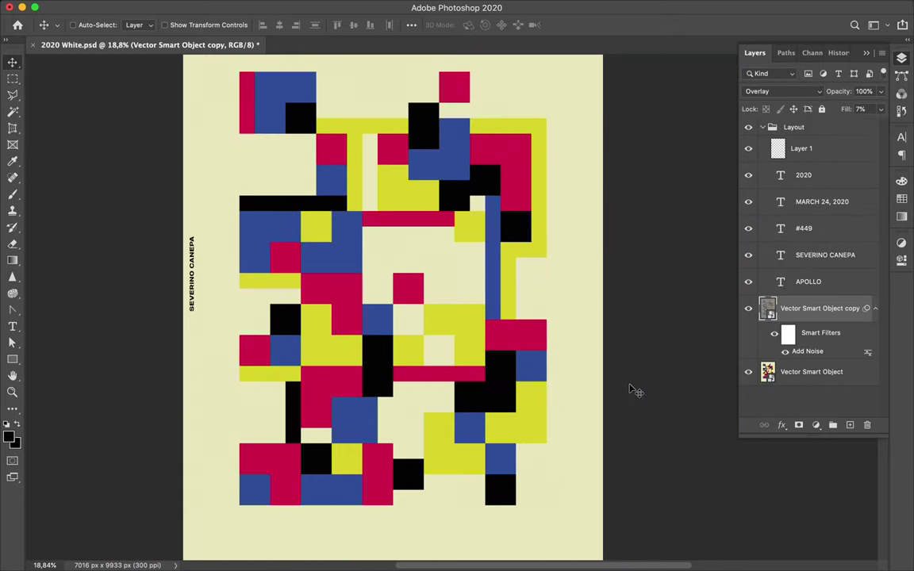
{"action": "scroll", "coordinate": [635, 317], "scroll_direction": "down", "scroll_amount": 2}
{"action": "key", "text": "ctrl+s"}
{"action": "left_click", "coordinate": [664, 7]}
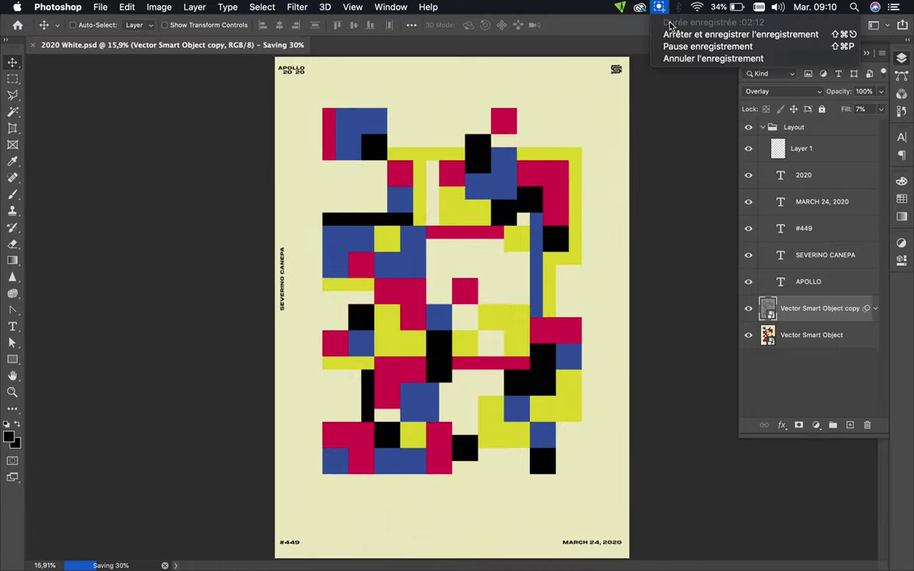